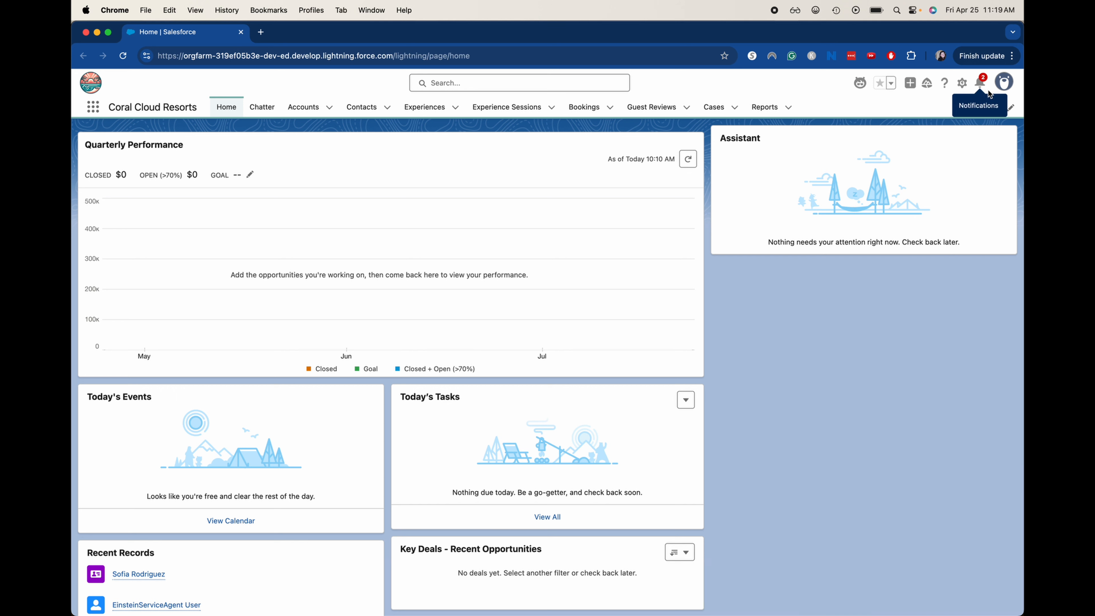
Open Setup from the gear menu and reach Schema Builder via a 'sche' Quick Find search.
click(969, 88)
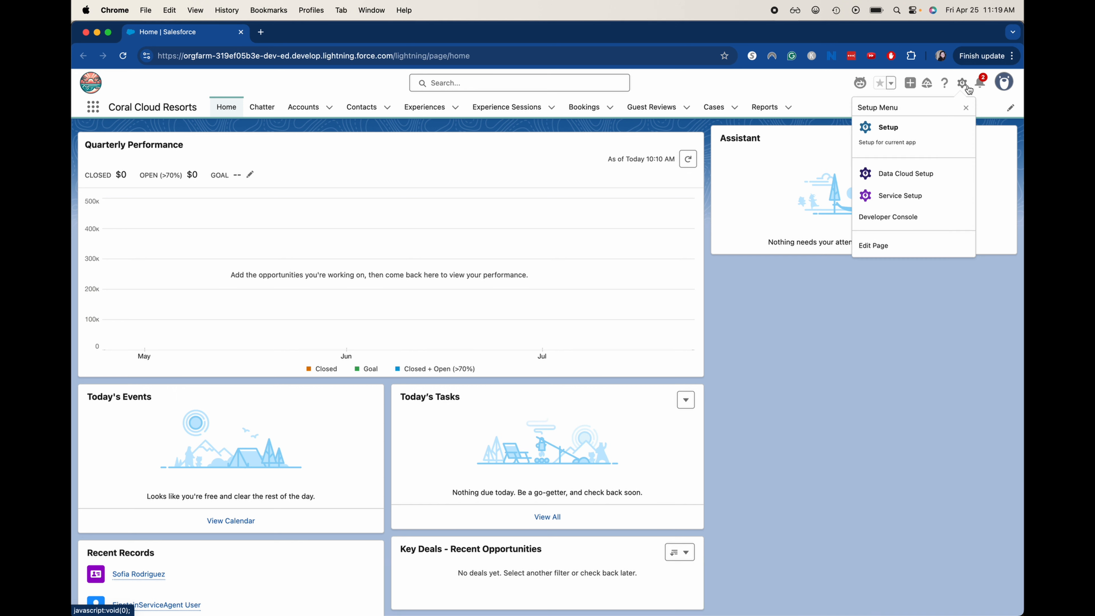
click(932, 130)
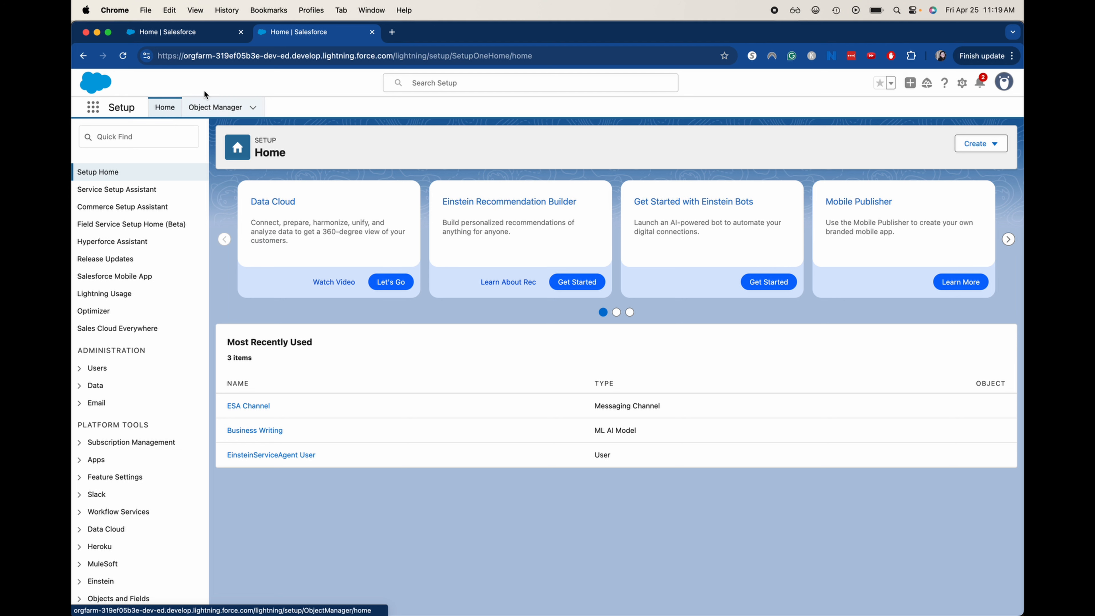
click(143, 138)
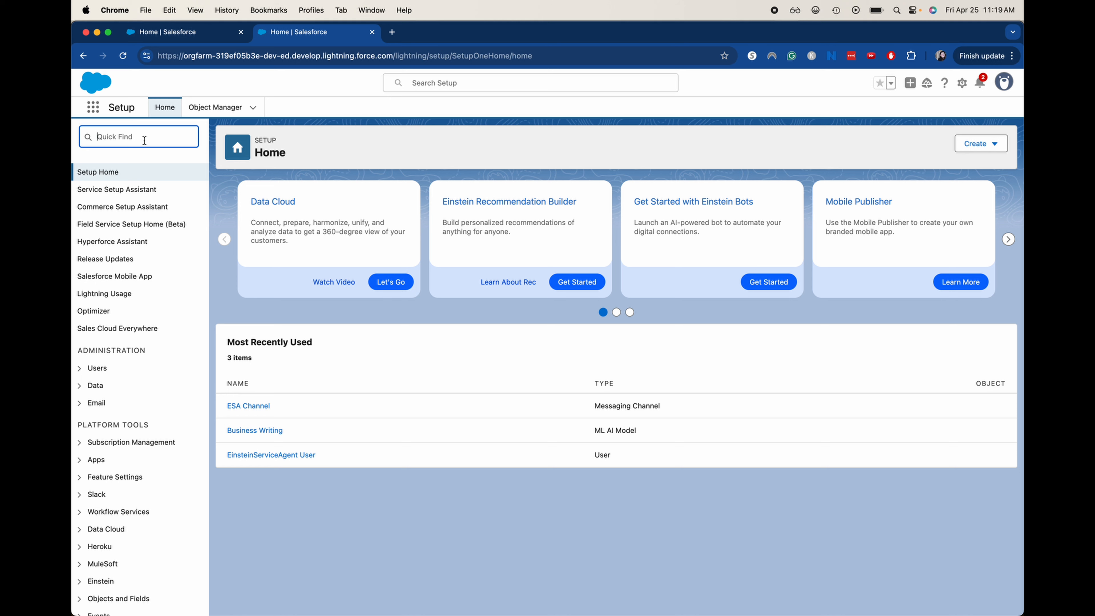
text(sche)
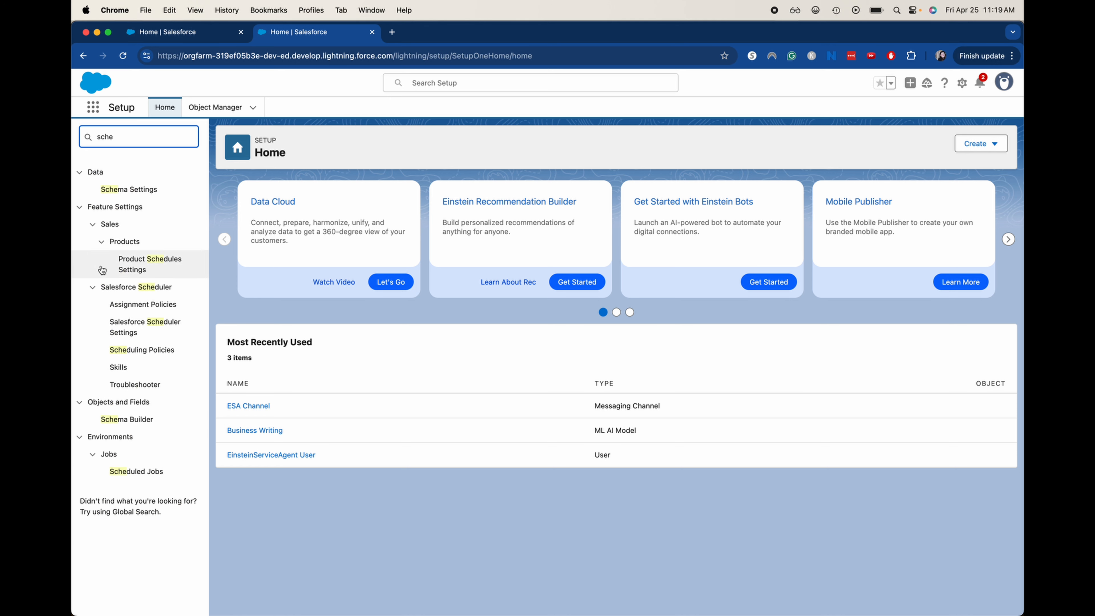
click(148, 420)
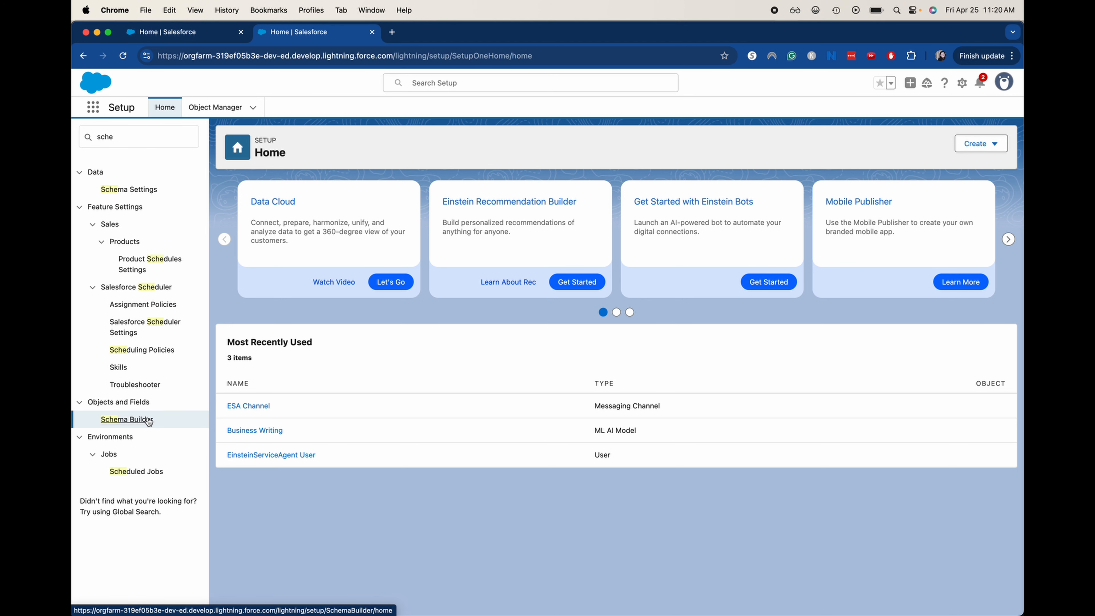
click(148, 421)
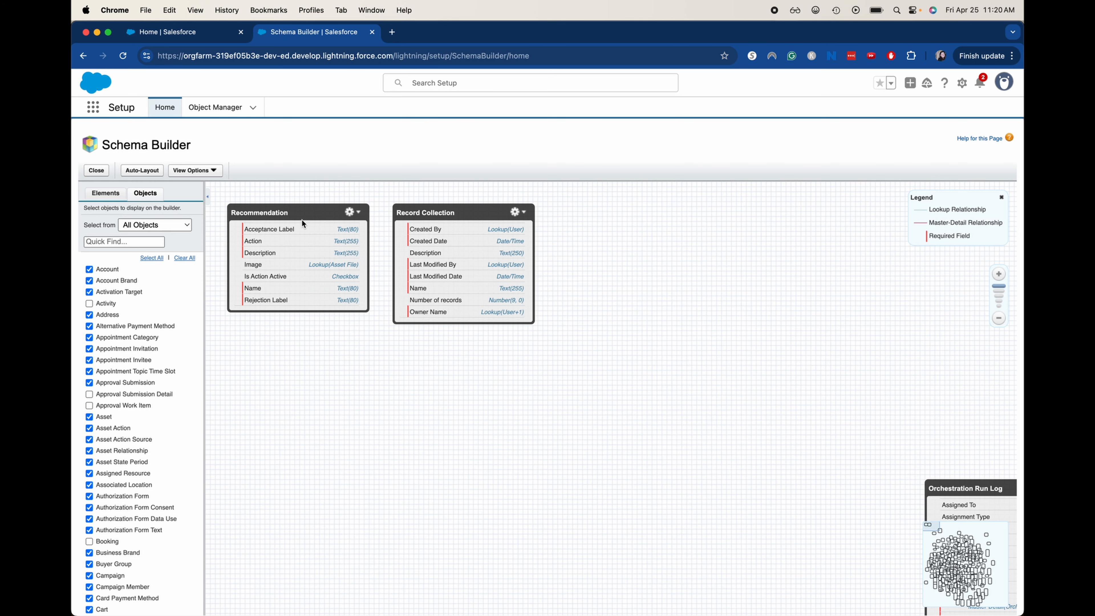
Clear every object from the Schema Builder canvas and show the Elements palette.
click(188, 259)
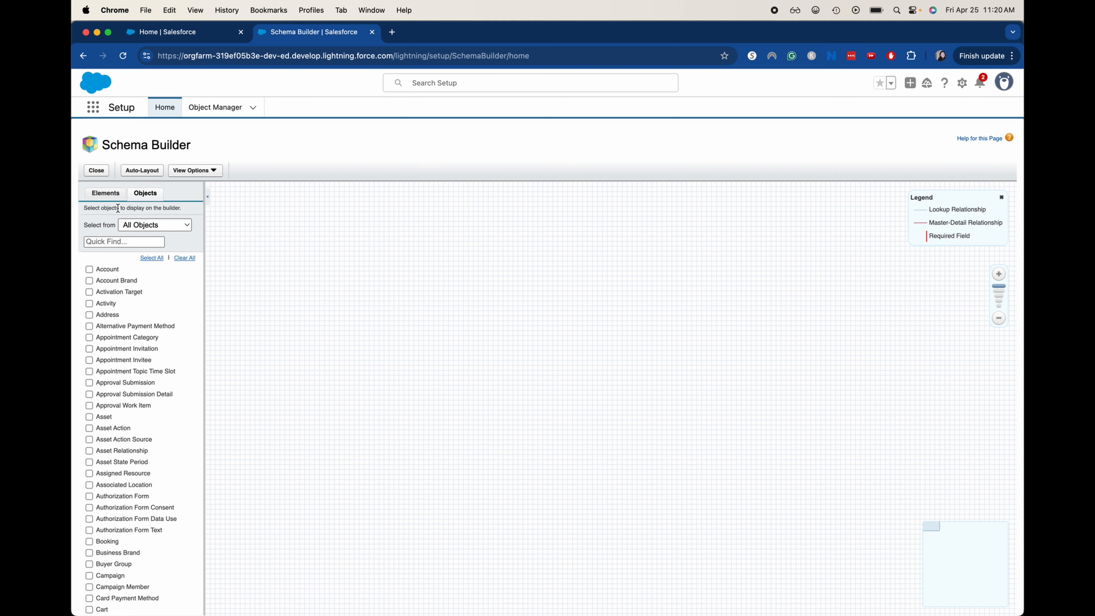
click(105, 198)
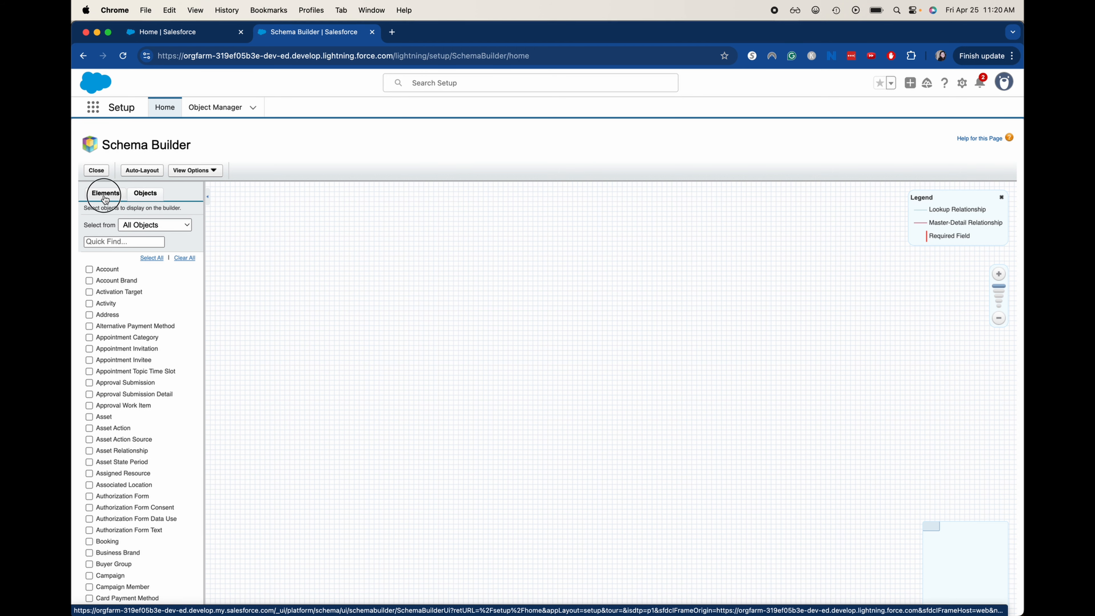
Drag a new Object element onto the Schema Builder canvas.
click(117, 240)
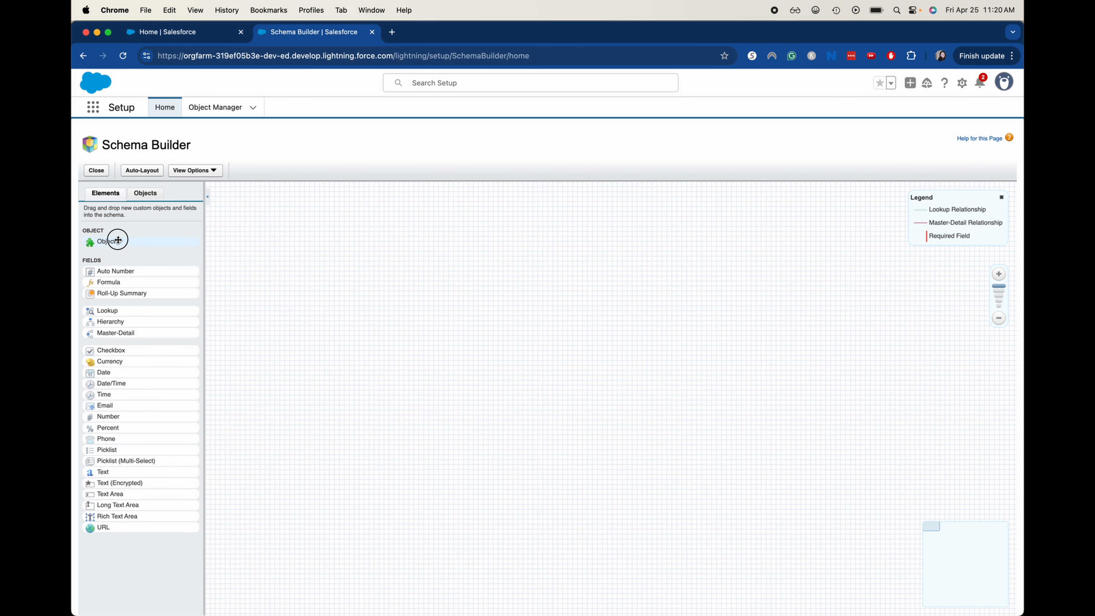
drag(118, 240, 319, 279)
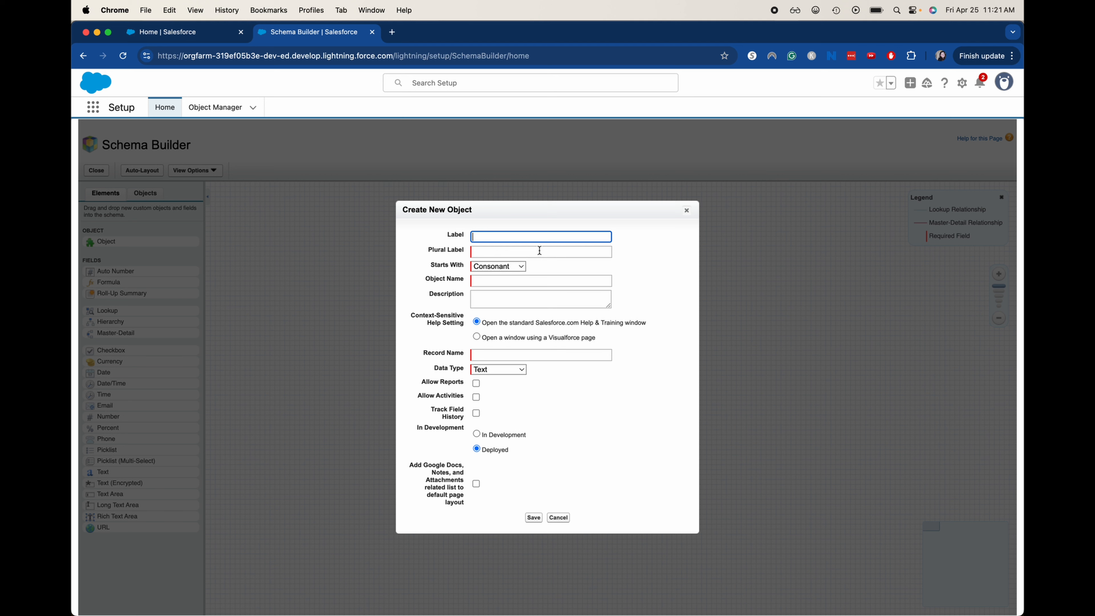
Enter label 'Project' with a matching object name and plural label 'Projects', fixing the typo.
text(Projecy)
click(532, 254)
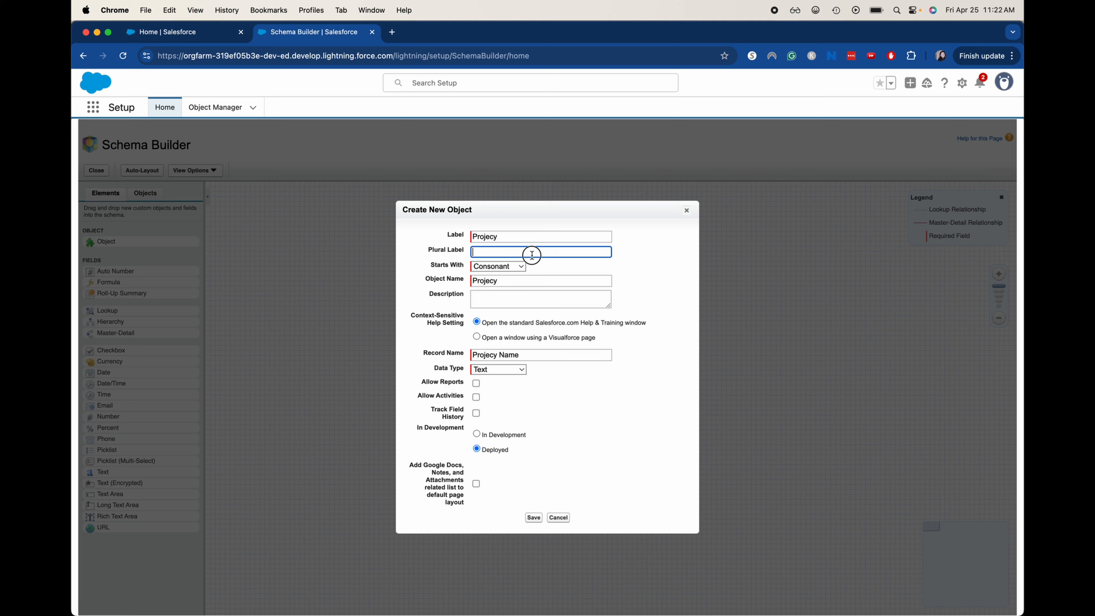
click(528, 248)
click(526, 241)
key(BackSpace)
text(t)
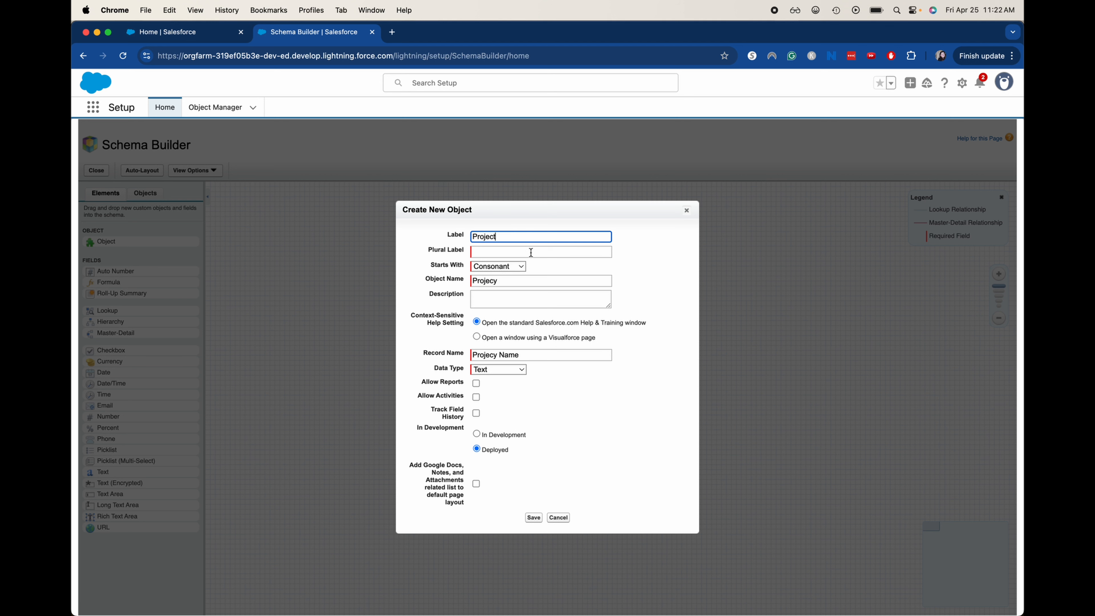
click(518, 284)
key(BackSpace)
text(t)
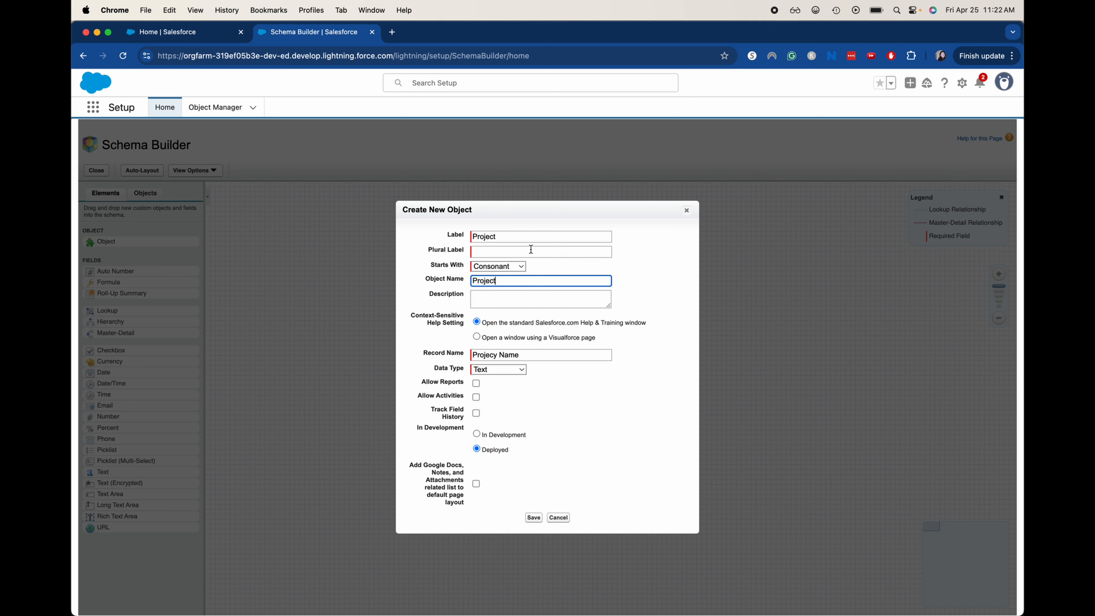
click(532, 249)
text(Projects)
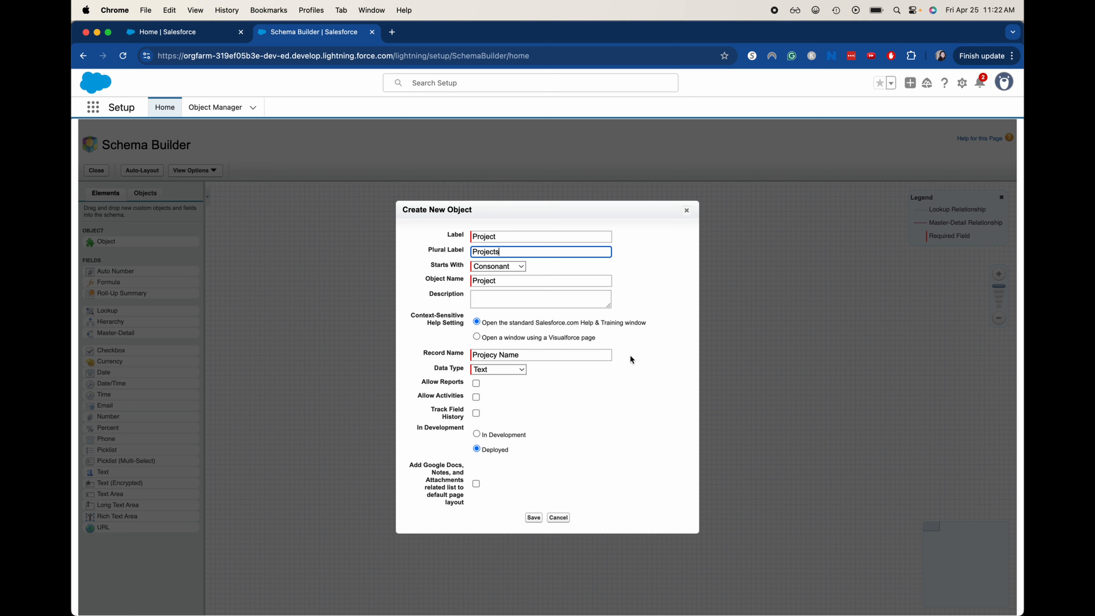
Correct the record name to 'Project Name' and save the Project object.
click(497, 354)
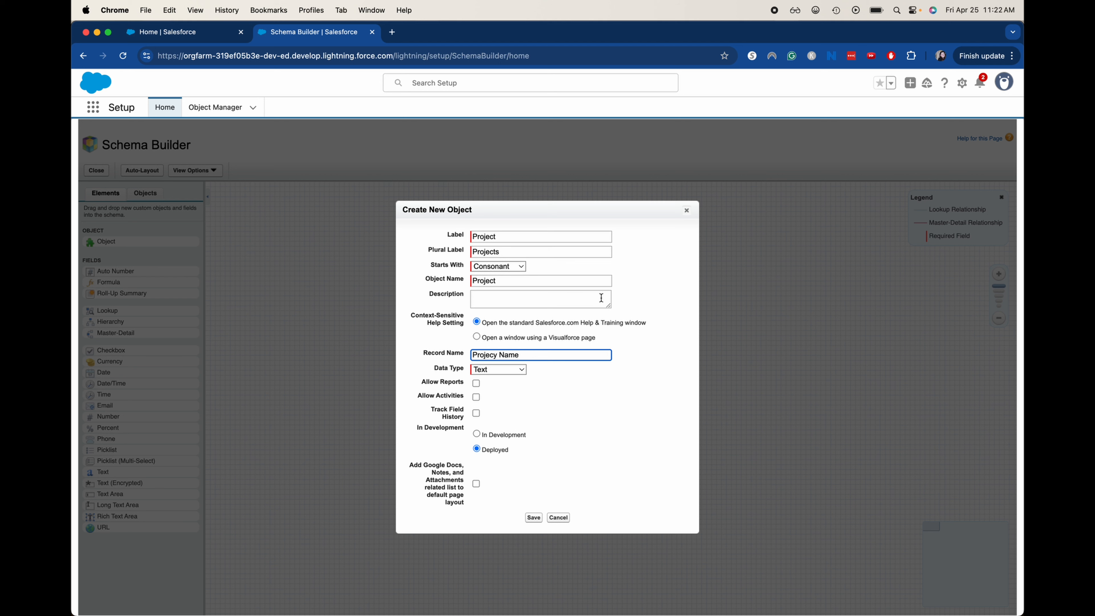
key(BackSpace)
text(t)
click(616, 454)
click(531, 518)
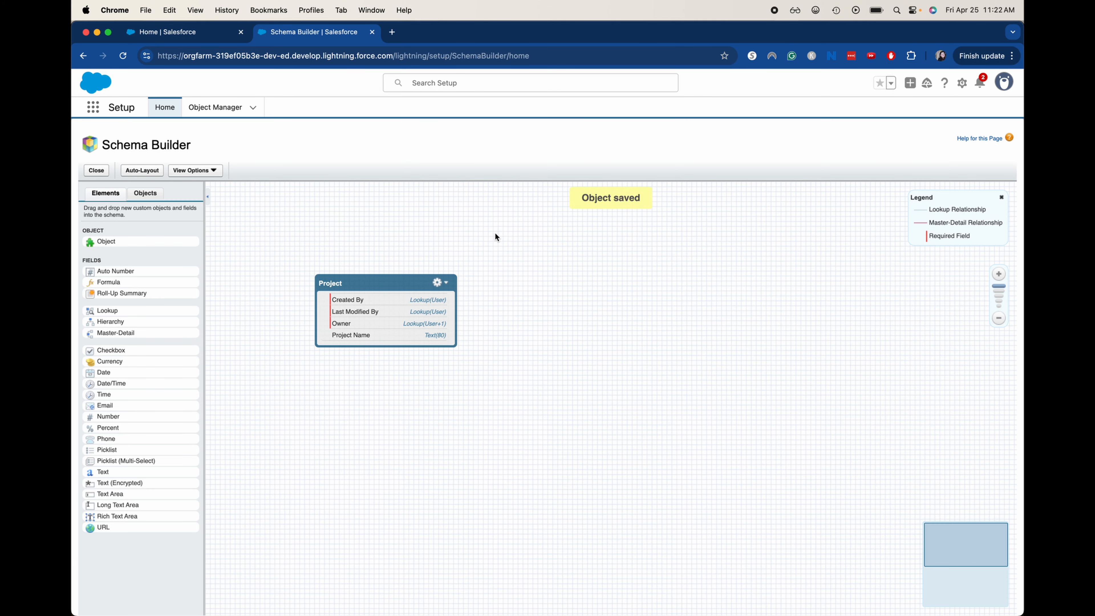
Shift Project left and add a new object labelled and pluralized 'External Partners'.
drag(391, 305, 363, 303)
drag(120, 240, 557, 291)
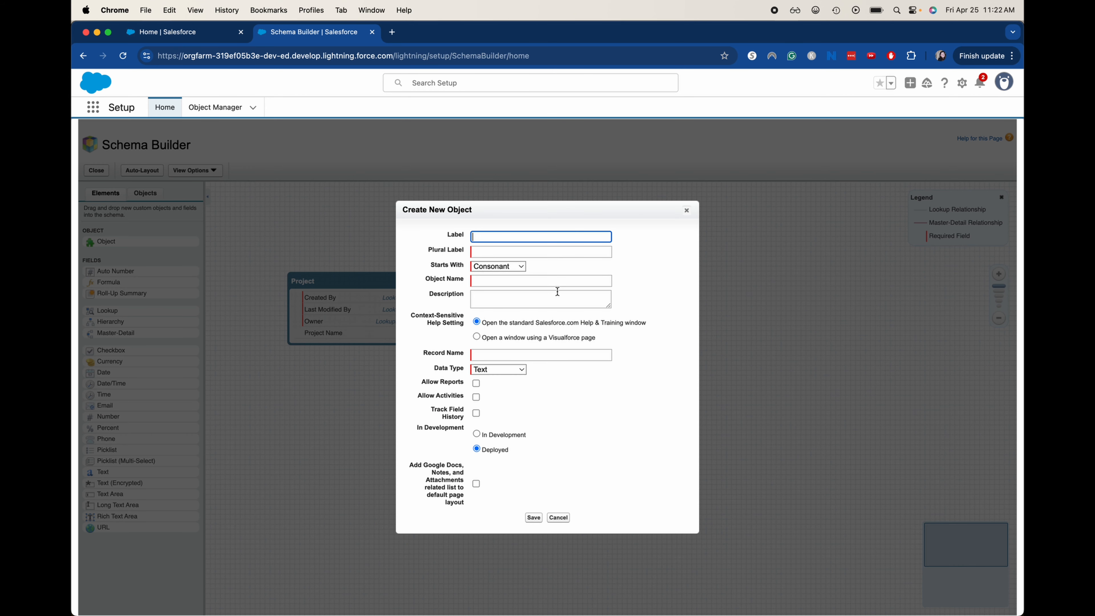
text(External P)
text(artners)
click(605, 254)
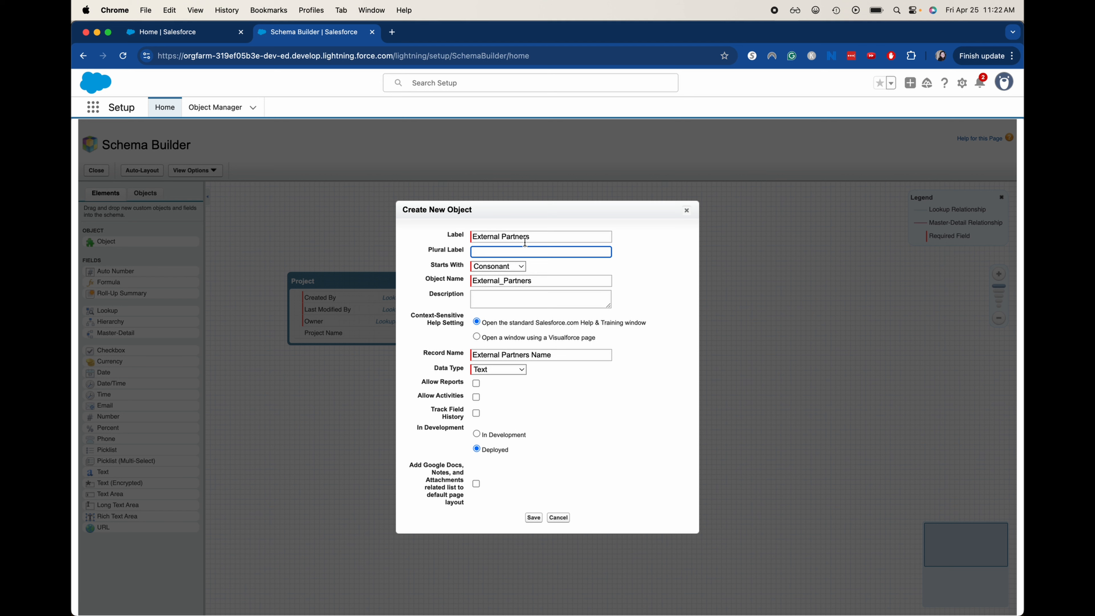
text(External Partners)
Mark External Partners as starting with a vowel sound, save it, and place it beside Project.
click(491, 268)
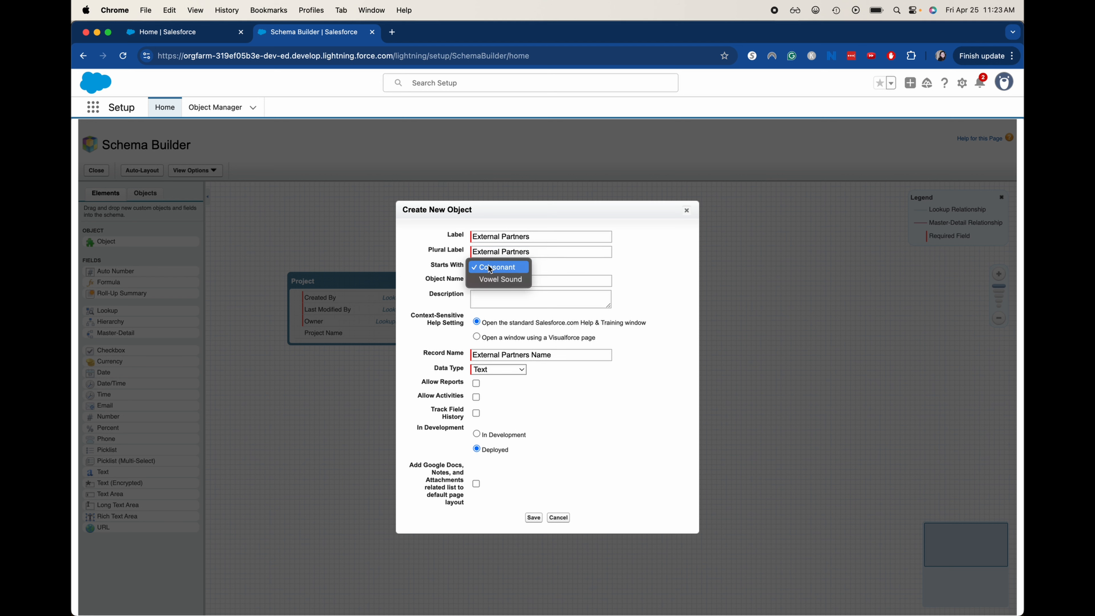
click(492, 280)
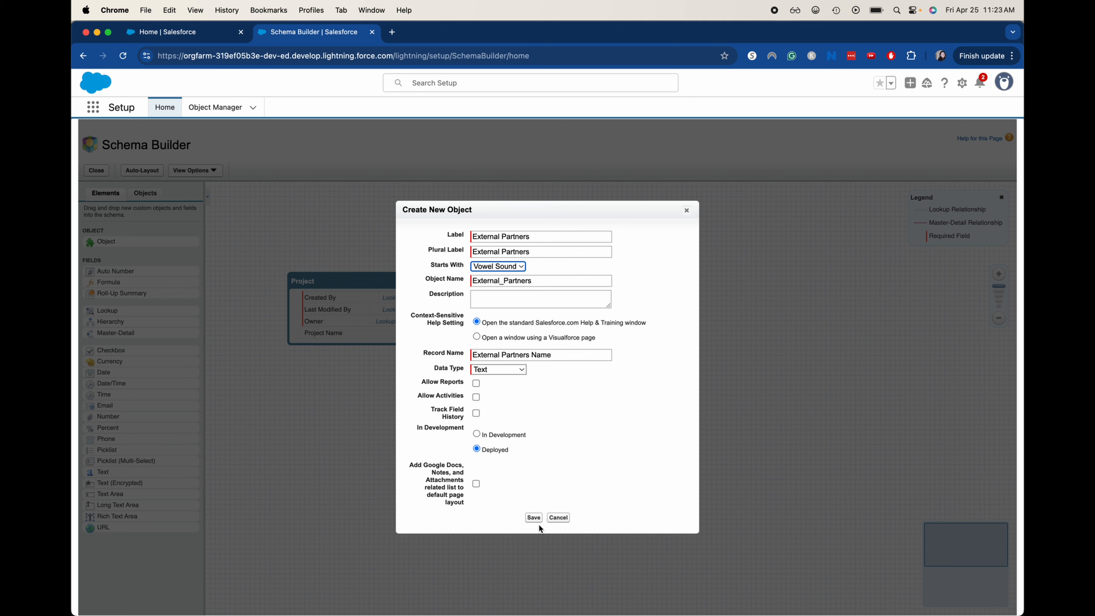
click(534, 517)
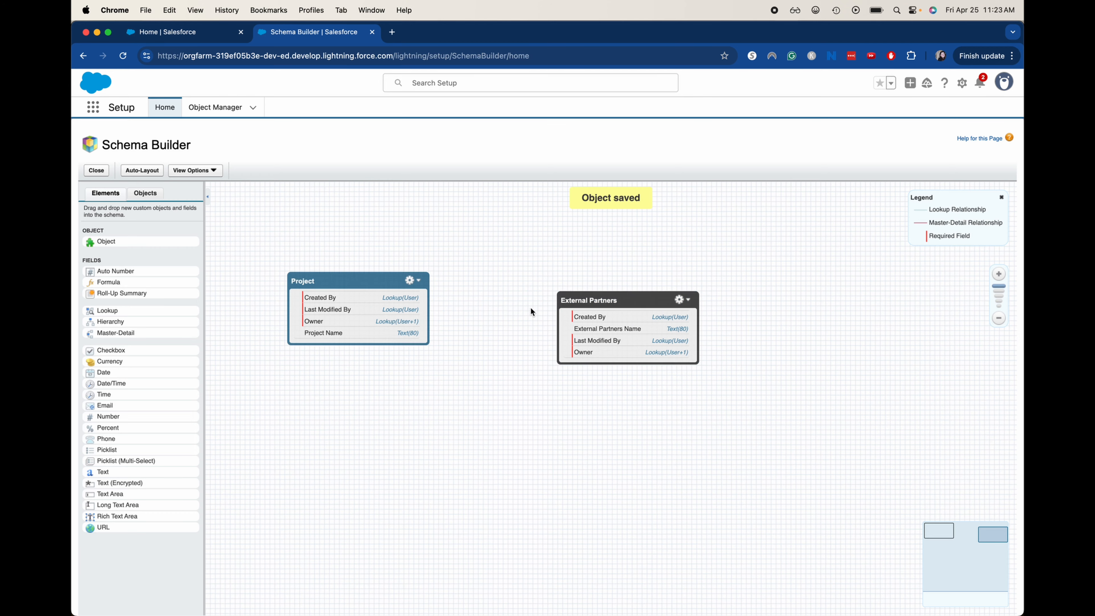
drag(578, 298, 521, 280)
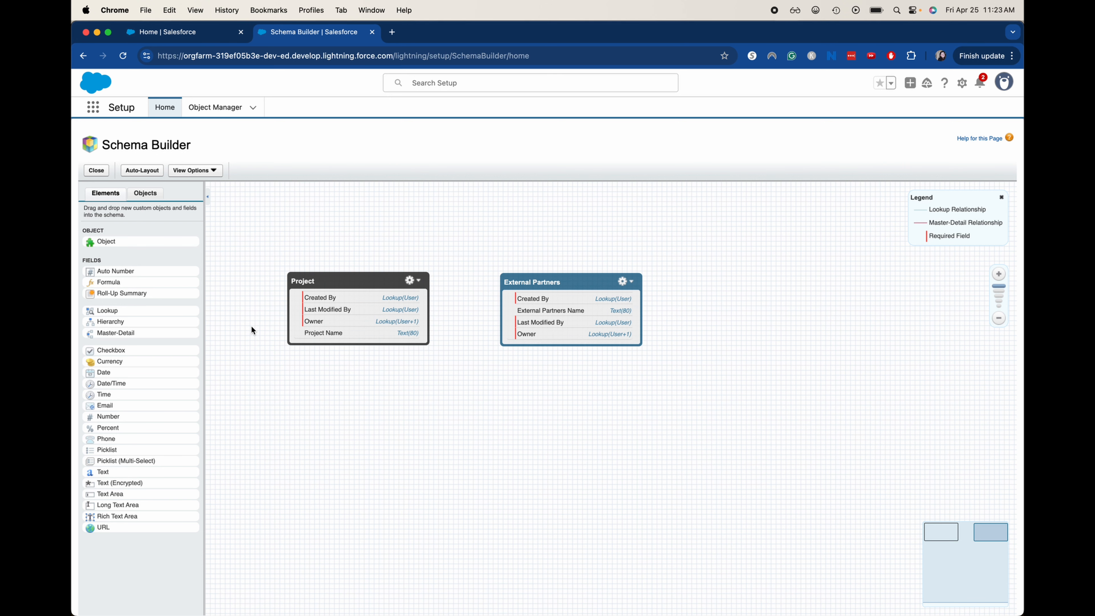
Add a lookup field labelled 'Project' to External Partners.
drag(111, 310, 541, 292)
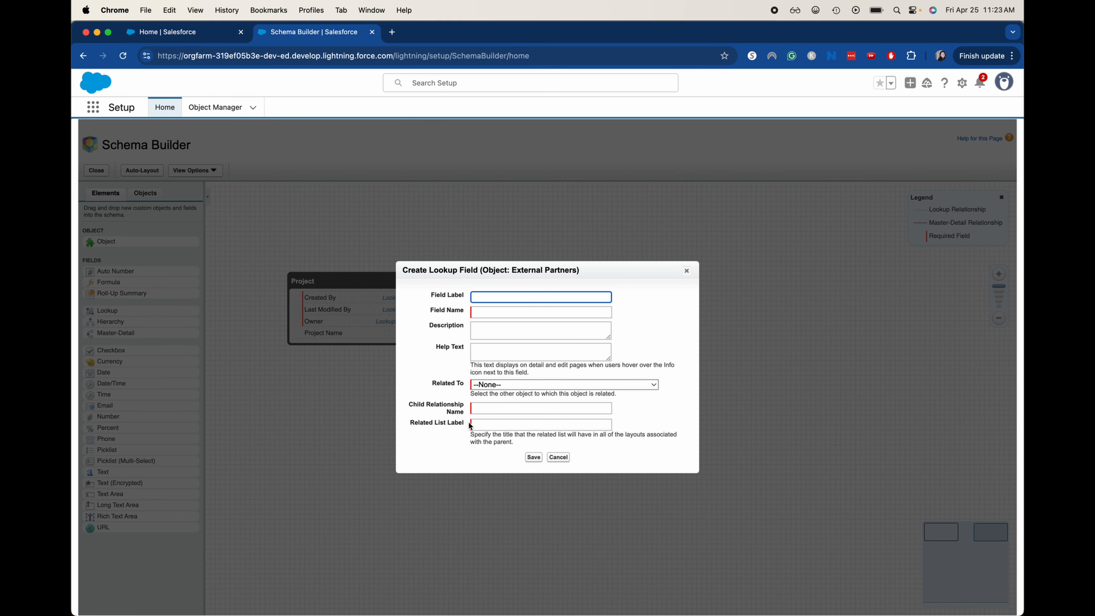
click(503, 386)
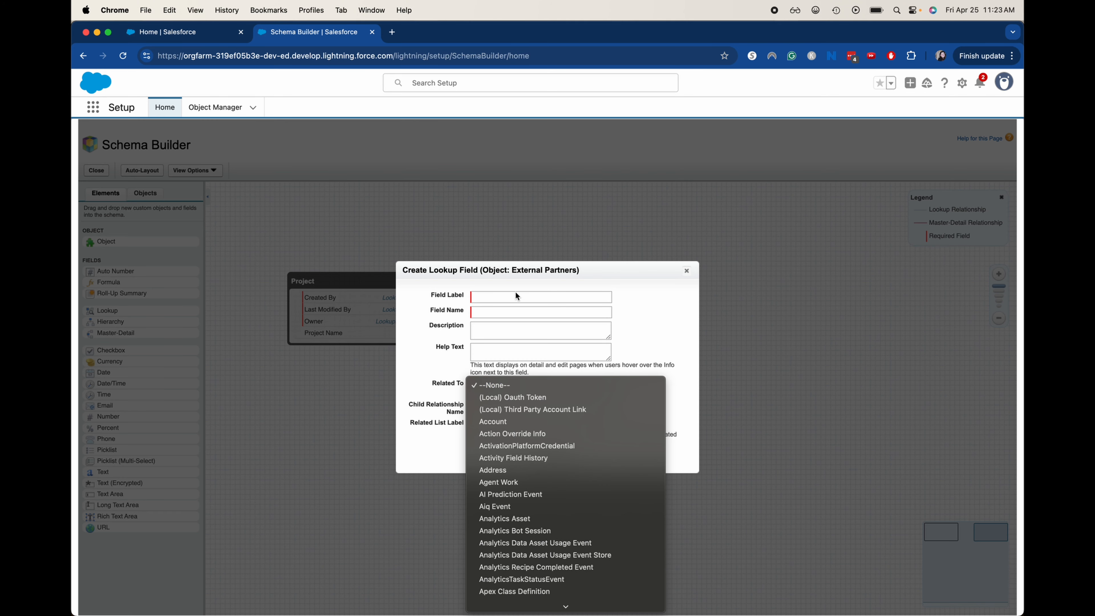
click(509, 308)
click(505, 301)
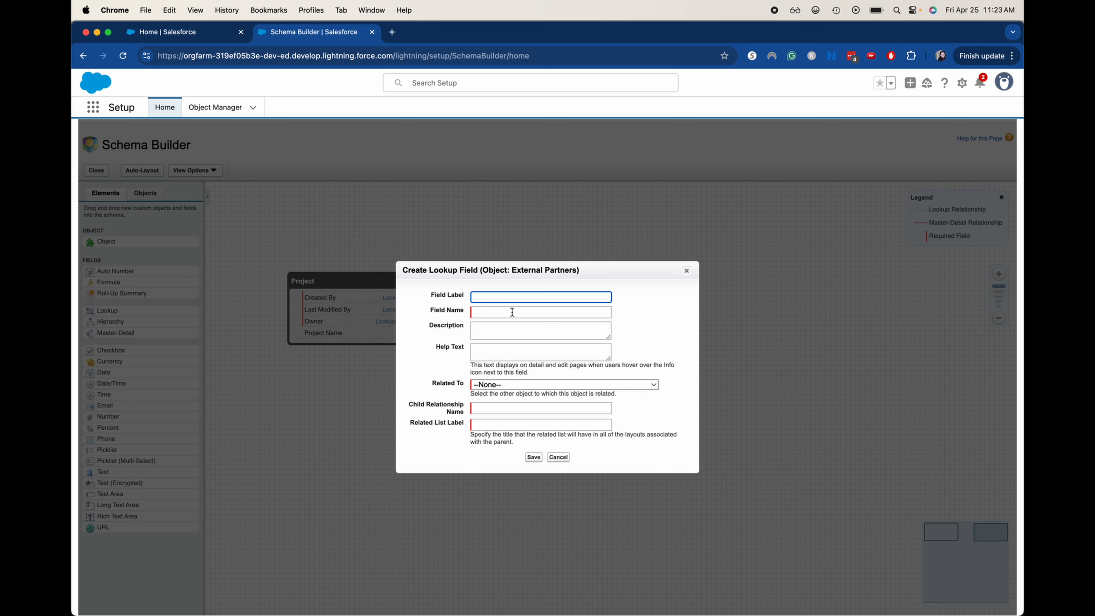
text(Project)
click(535, 321)
Relate the lookup to the Project object, fill in the relationship details, and save it.
click(527, 344)
click(510, 387)
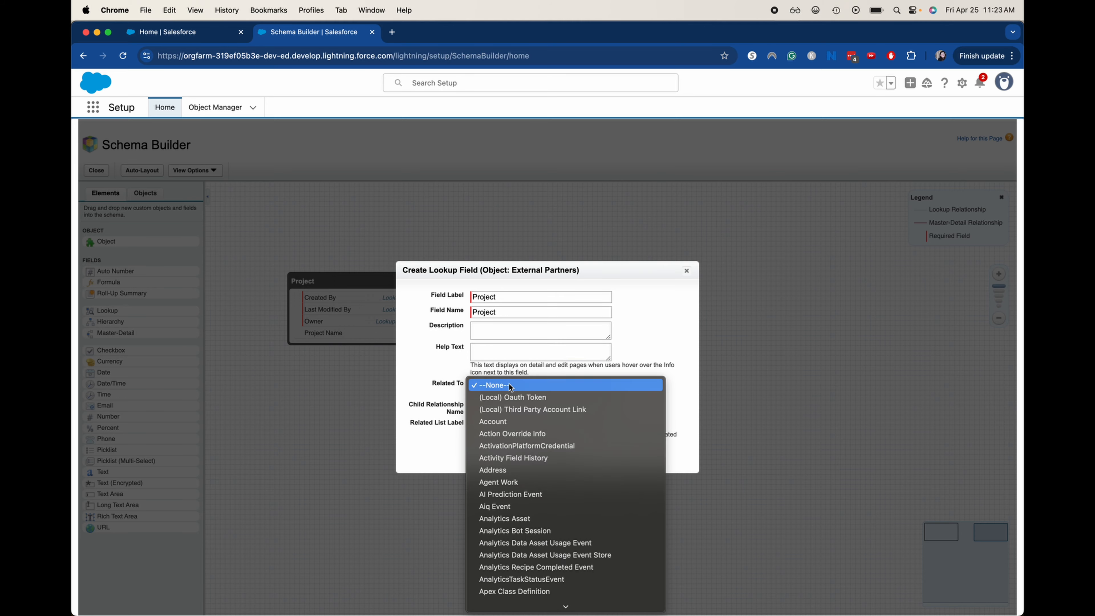
scroll(544, 462, down, 15)
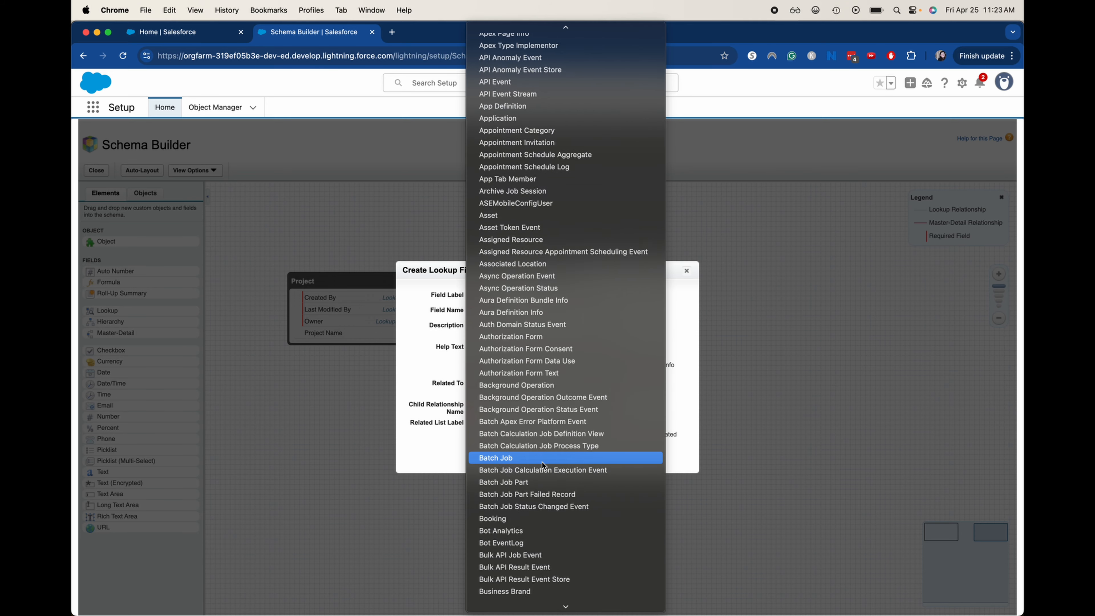
scroll(544, 465, down, 20)
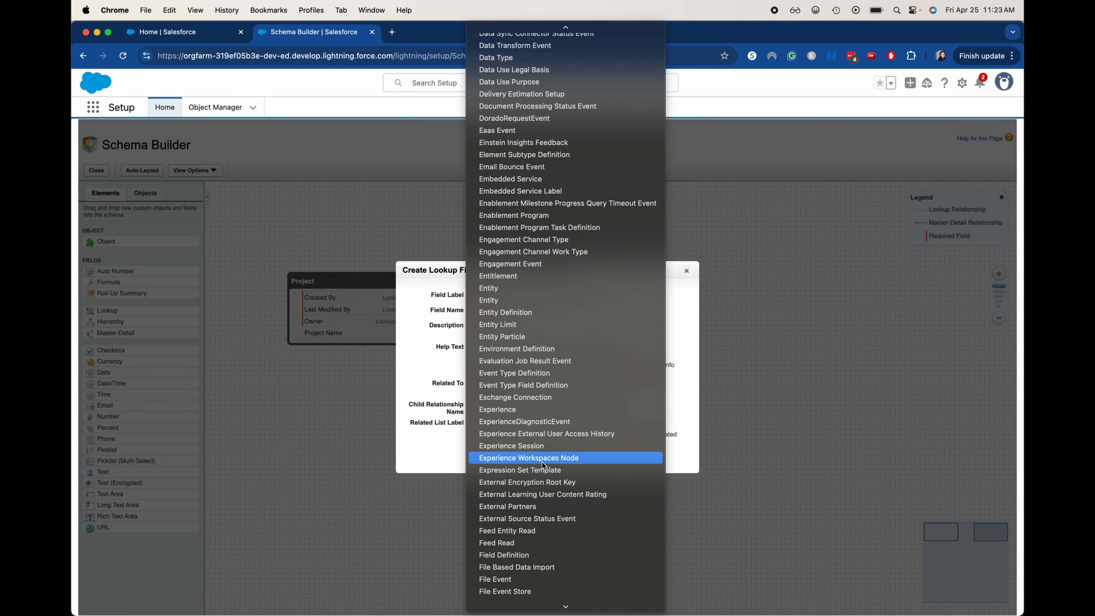
scroll(543, 465, down, 20)
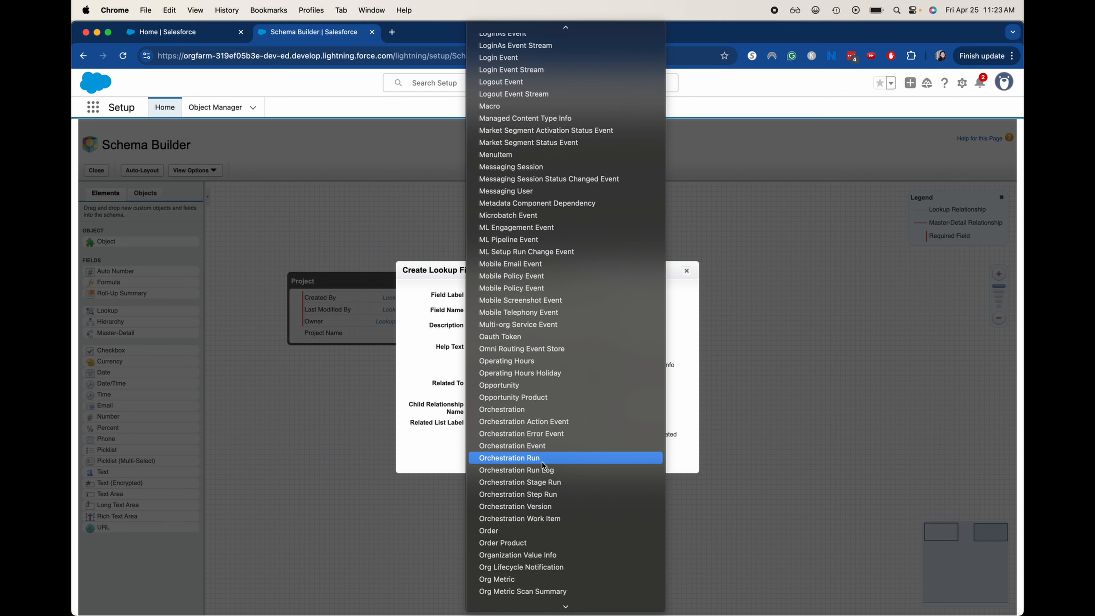
scroll(544, 466, down, 20)
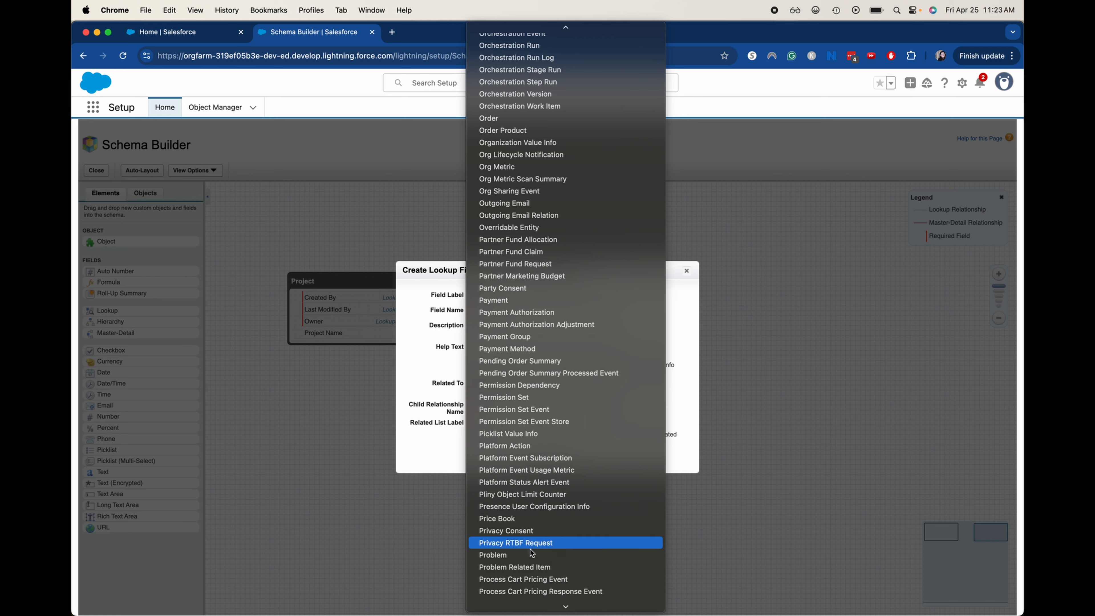
scroll(530, 557, down, 8)
scroll(529, 557, down, 1)
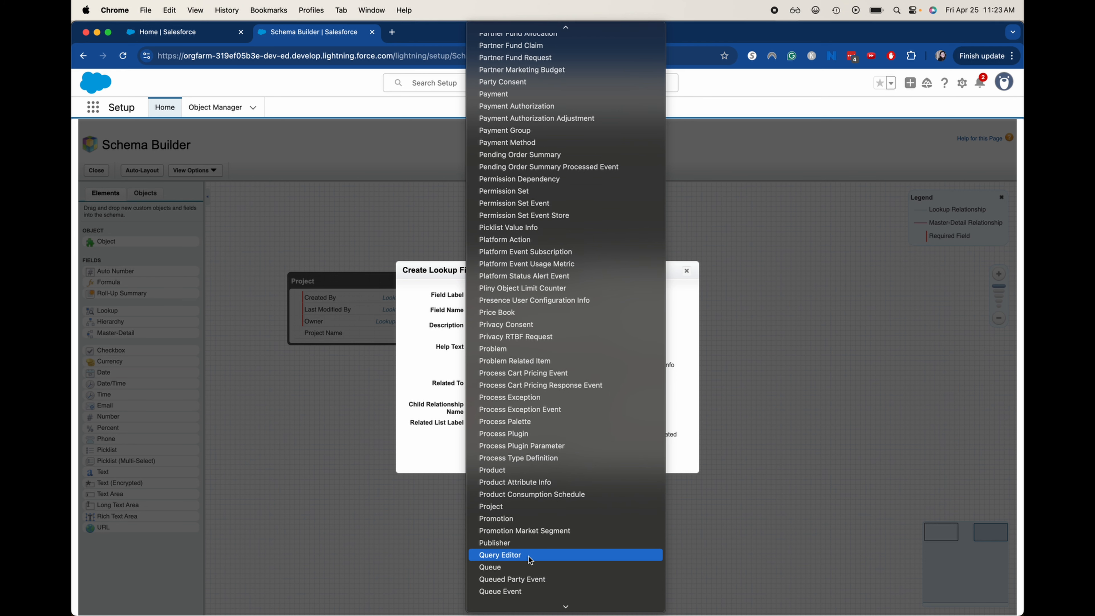
click(507, 508)
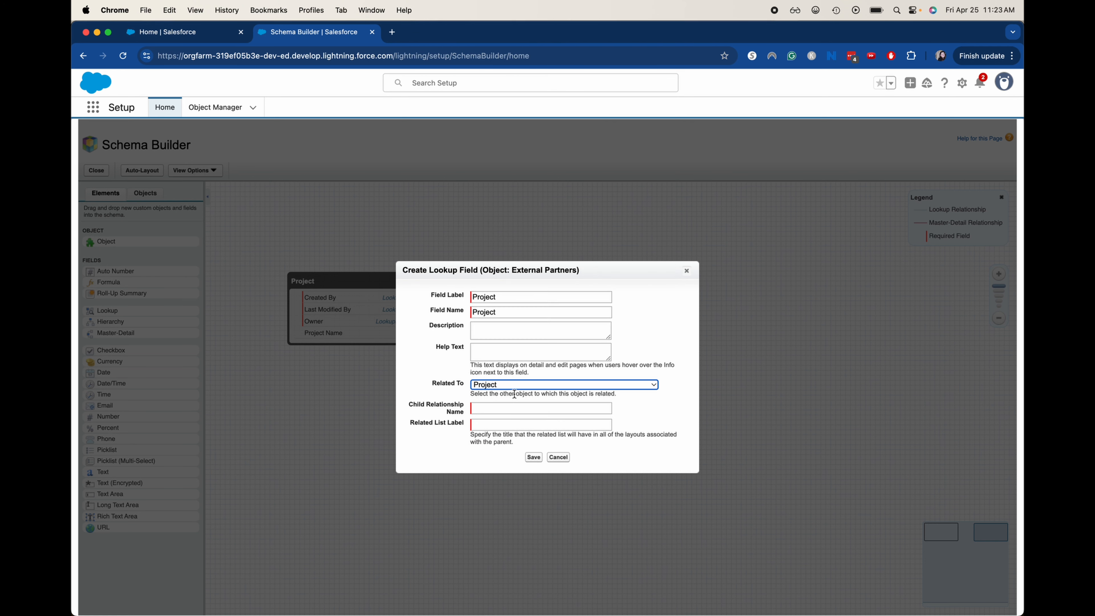
click(520, 409)
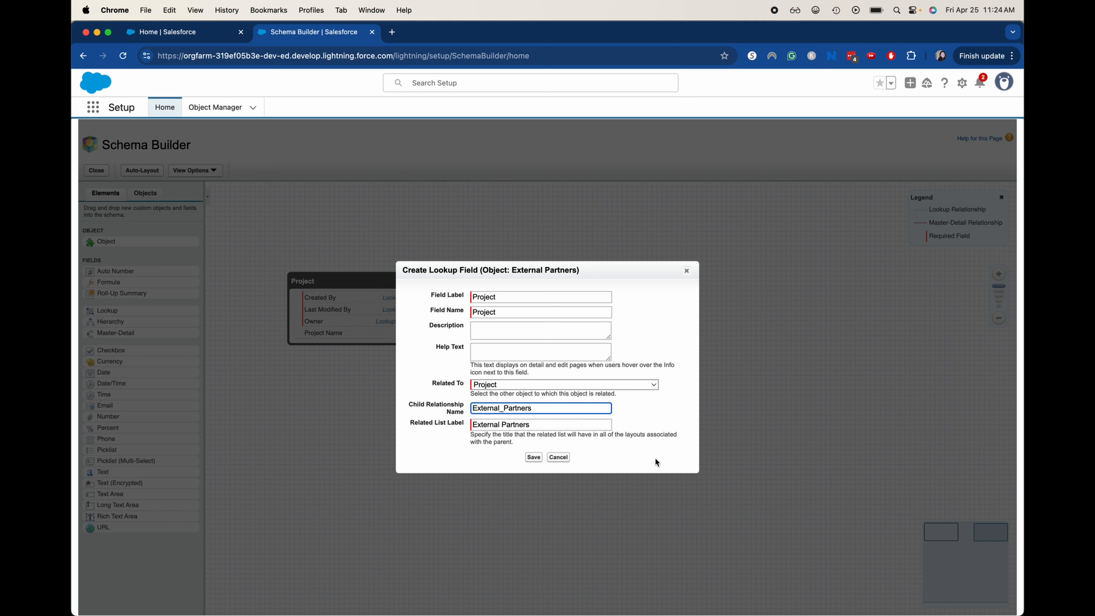
click(534, 458)
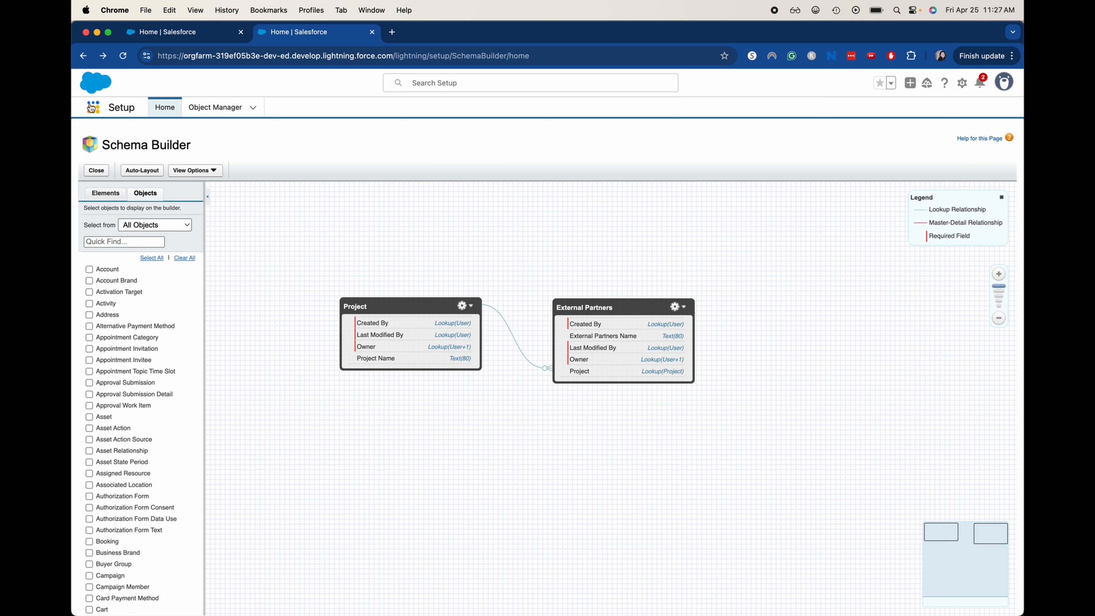
Open Setup, find the Tabs page with a 'tabs' Quick Find, and start a new custom object tab.
click(962, 83)
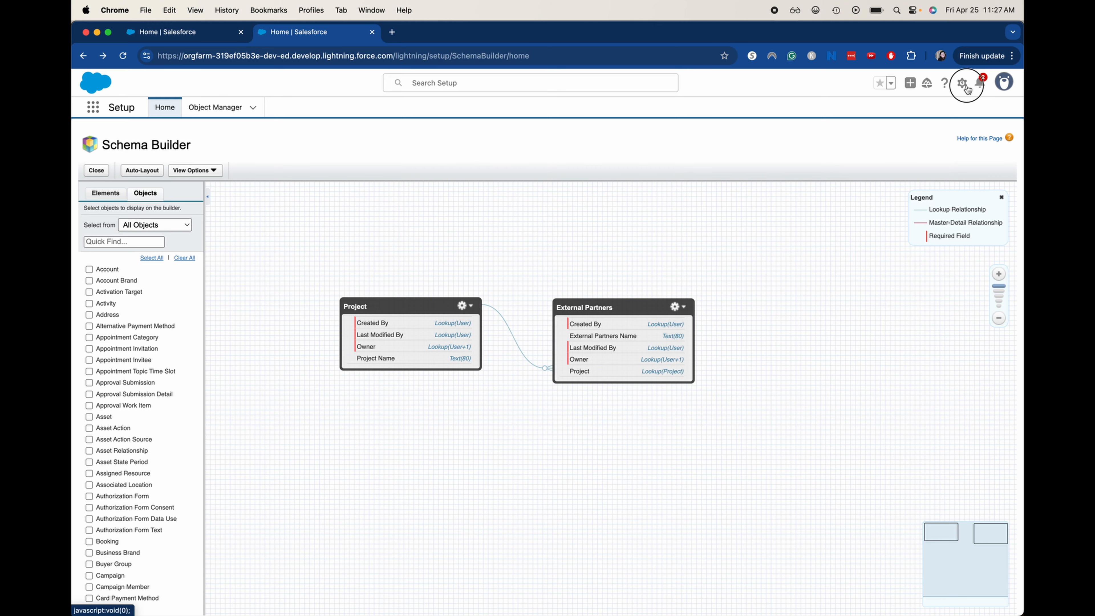
click(889, 128)
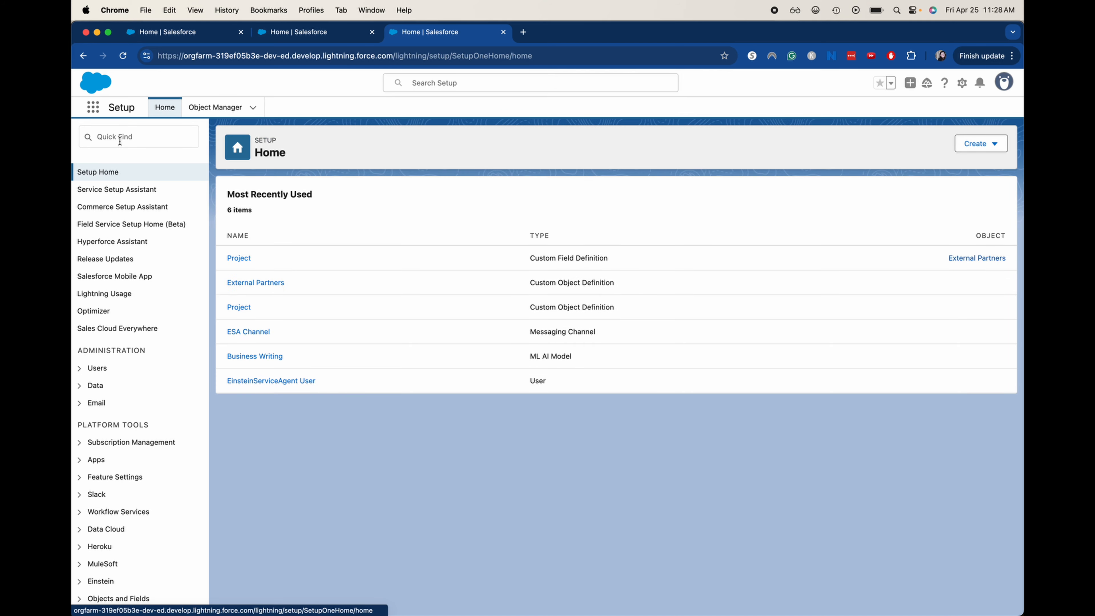
click(120, 142)
text(tabs)
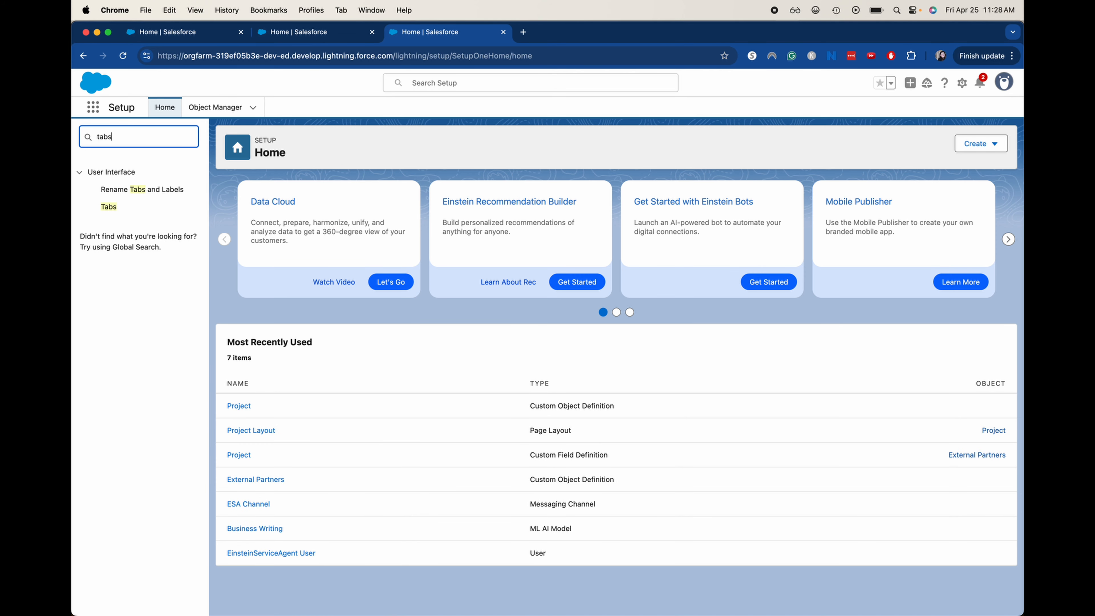
click(109, 207)
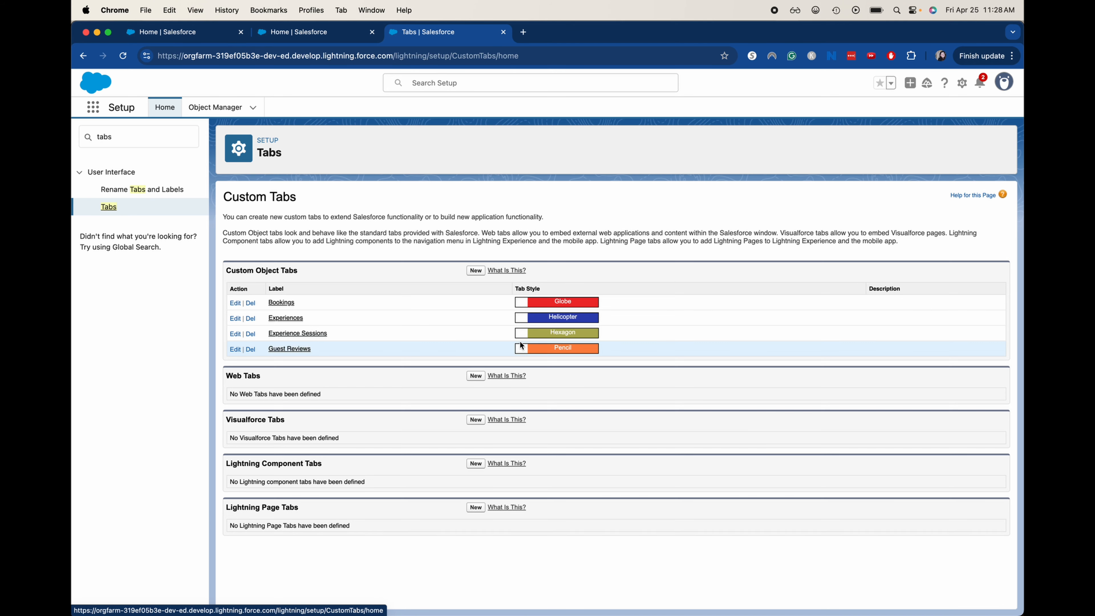
click(476, 270)
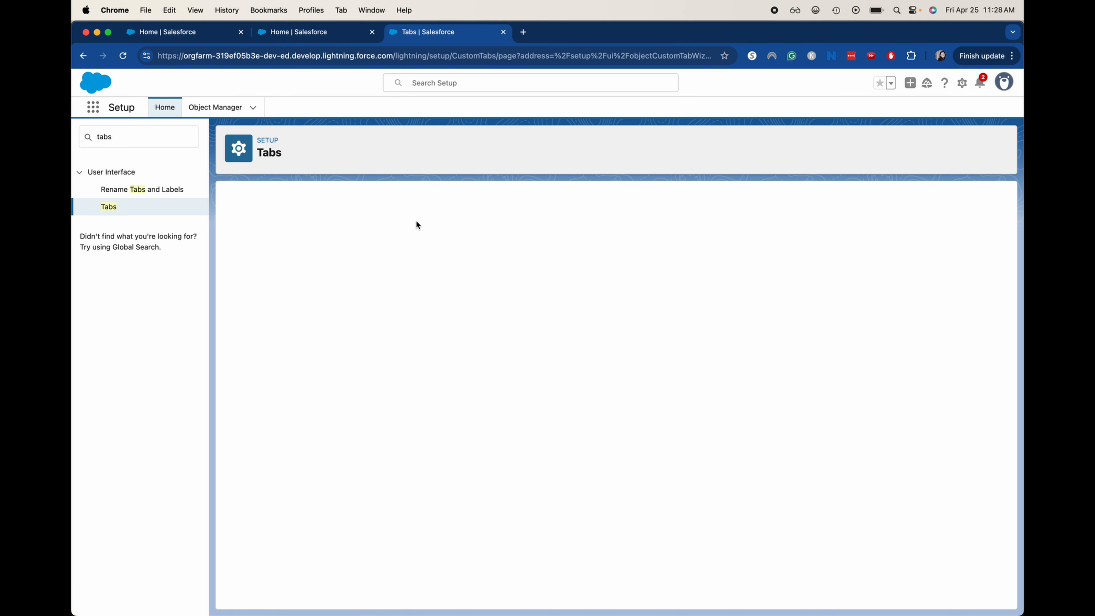
Create the Project tab with Bridge style and no splash page, keeping default profile and app visibility.
click(402, 299)
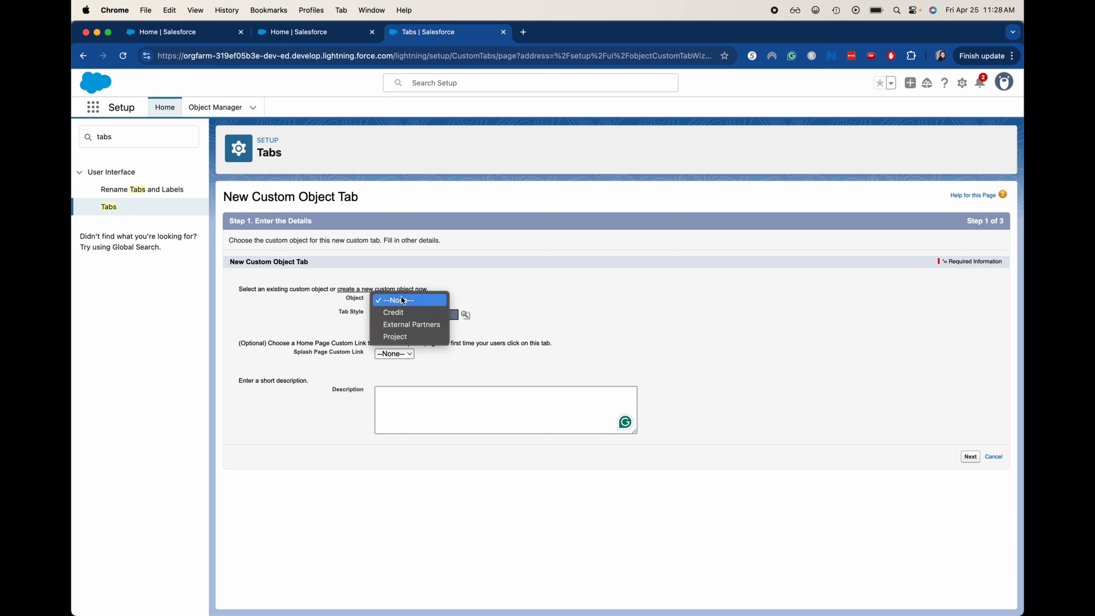
click(410, 336)
click(418, 318)
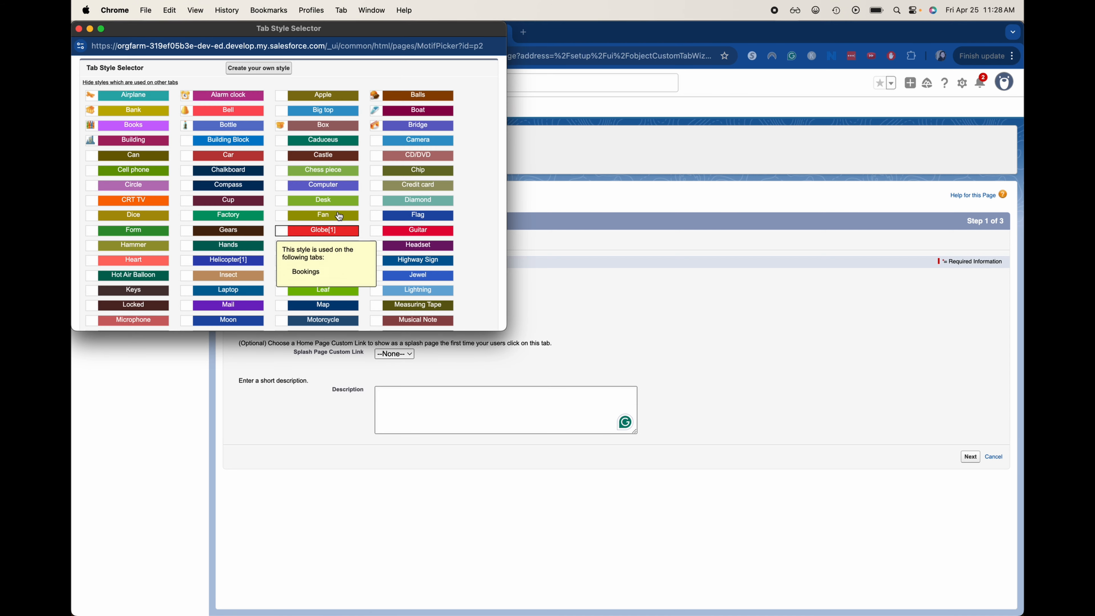
click(408, 125)
click(394, 353)
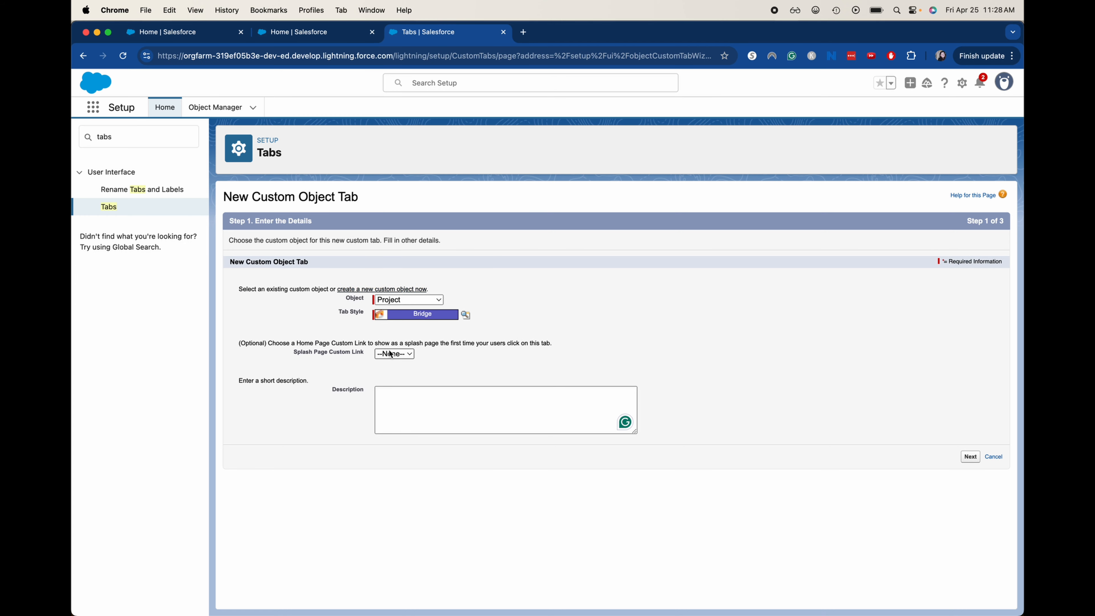
click(473, 344)
click(970, 456)
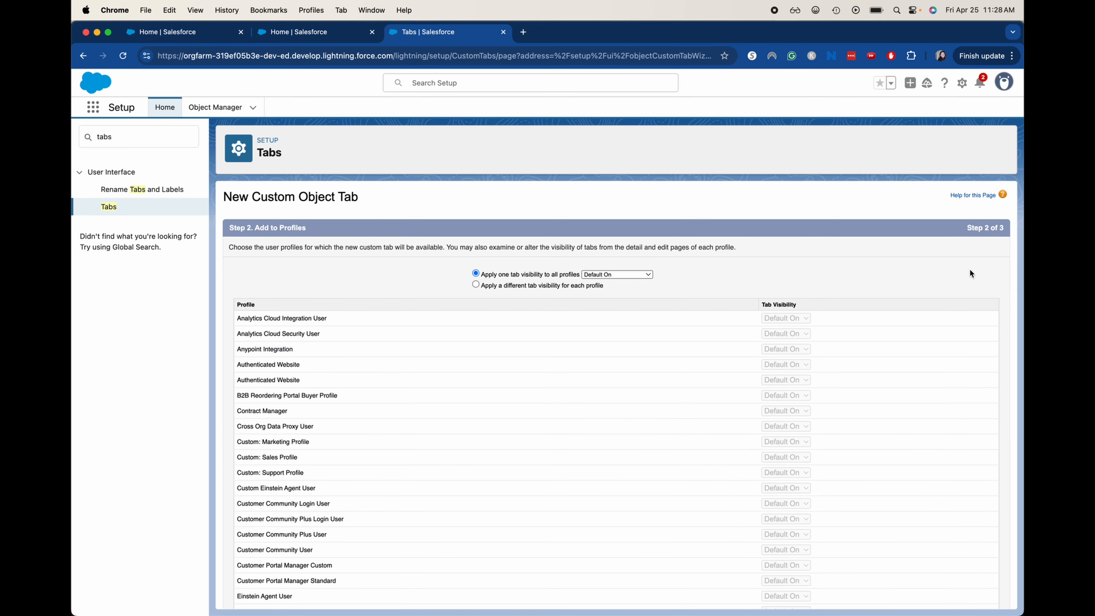
scroll(971, 273, down, 10)
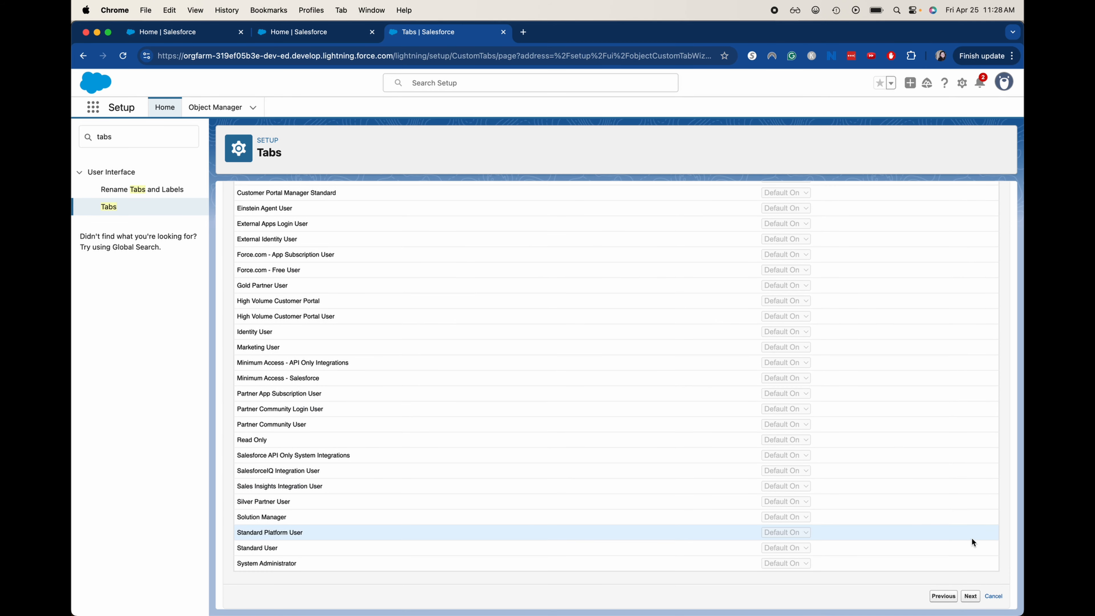
click(970, 596)
scroll(970, 597, down, 10)
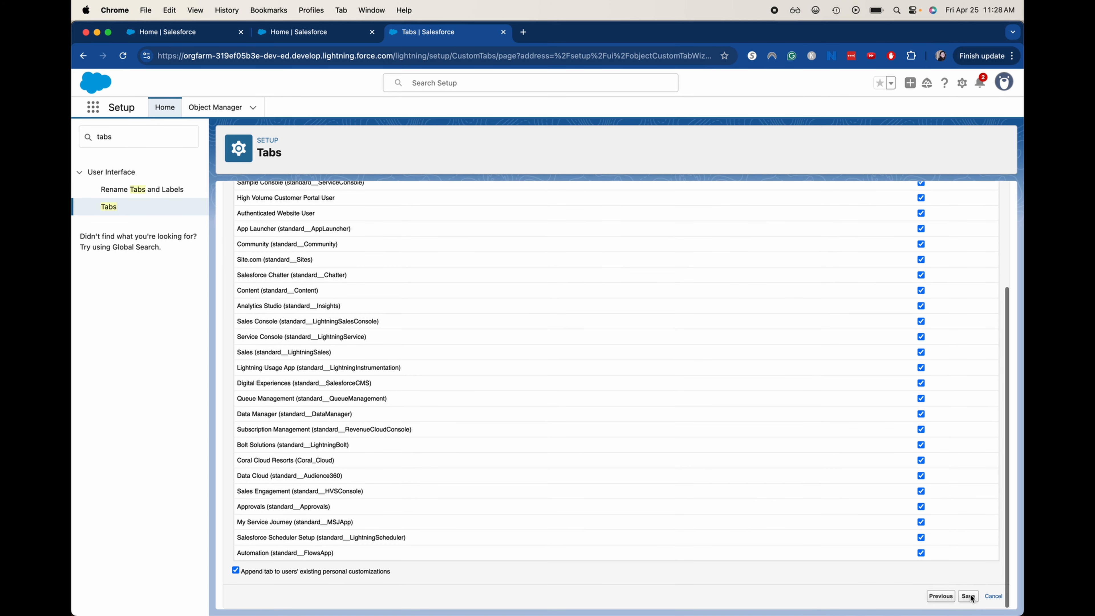
click(969, 596)
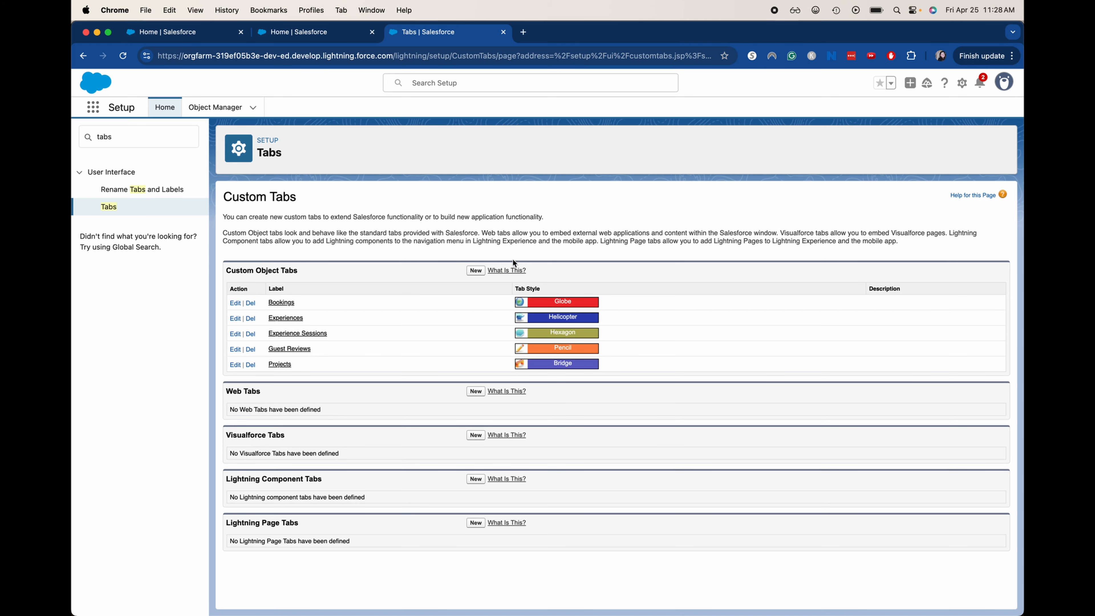
Create an External Partners tab with IP Phone style, keeping default profile and app settings.
click(475, 271)
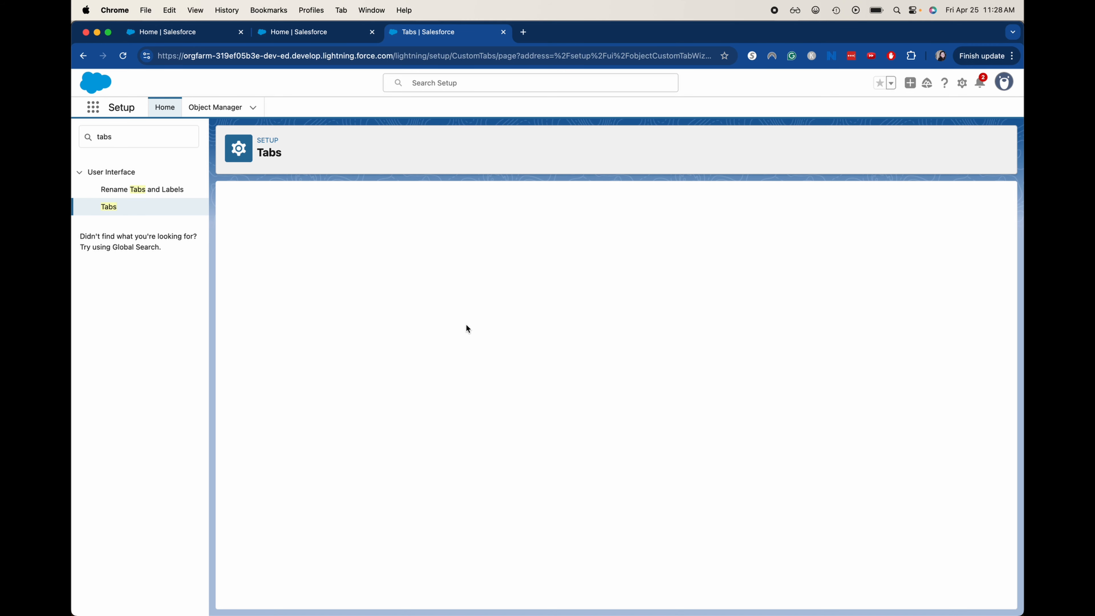
click(427, 300)
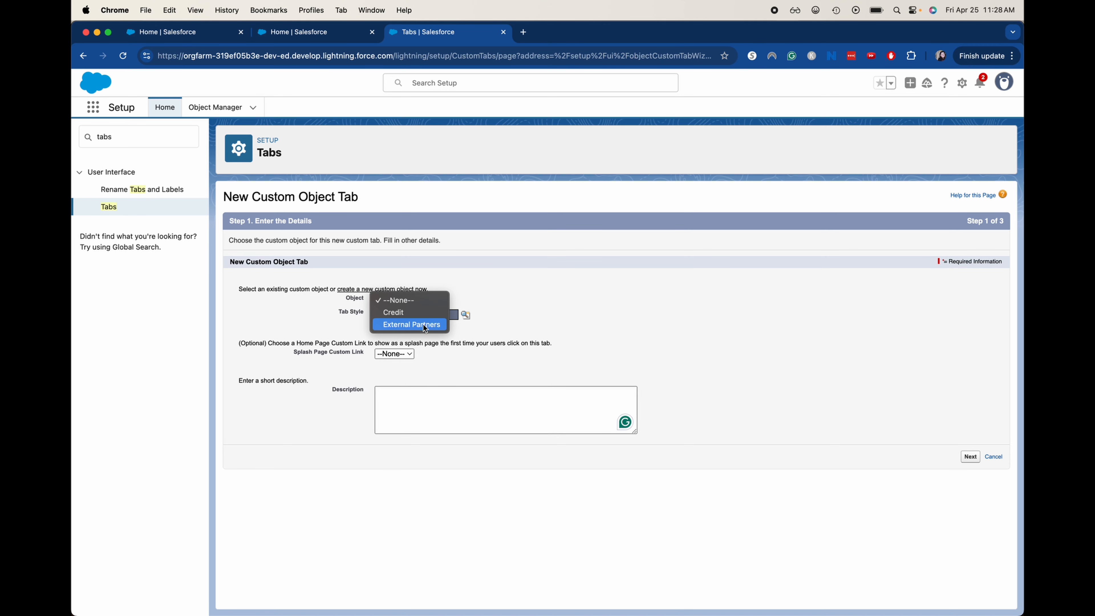
click(420, 323)
click(382, 315)
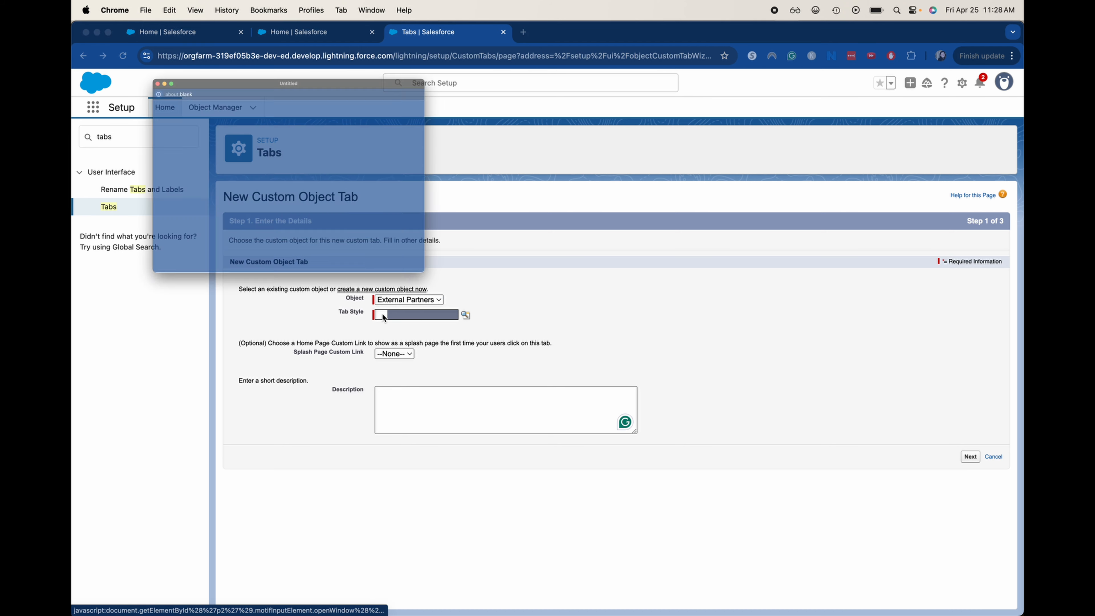
click(318, 275)
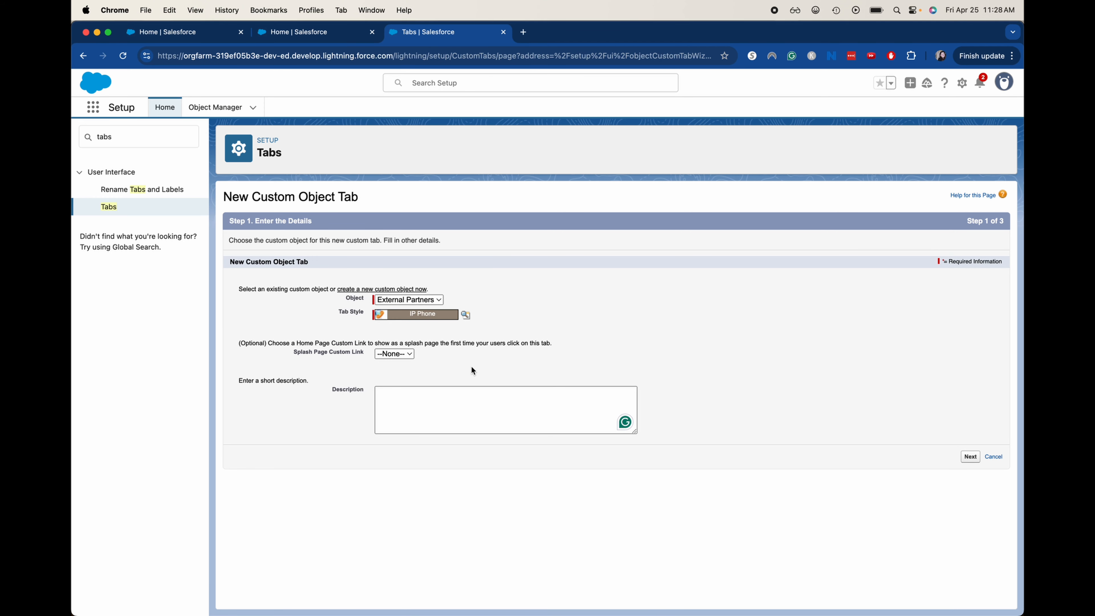
click(964, 458)
scroll(961, 455, down, 10)
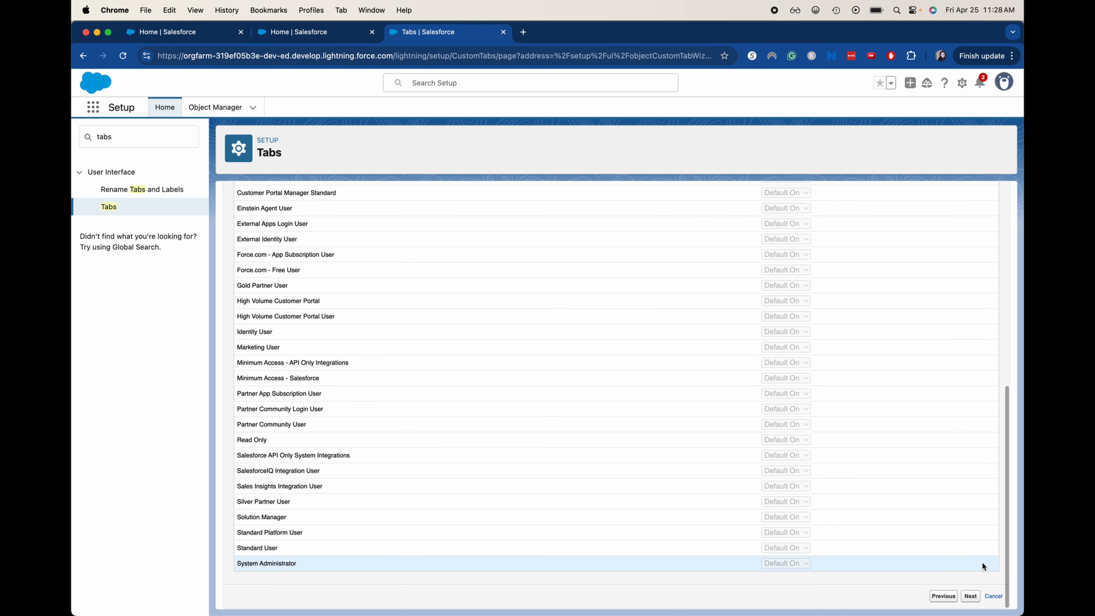
click(970, 596)
scroll(970, 597, down, 10)
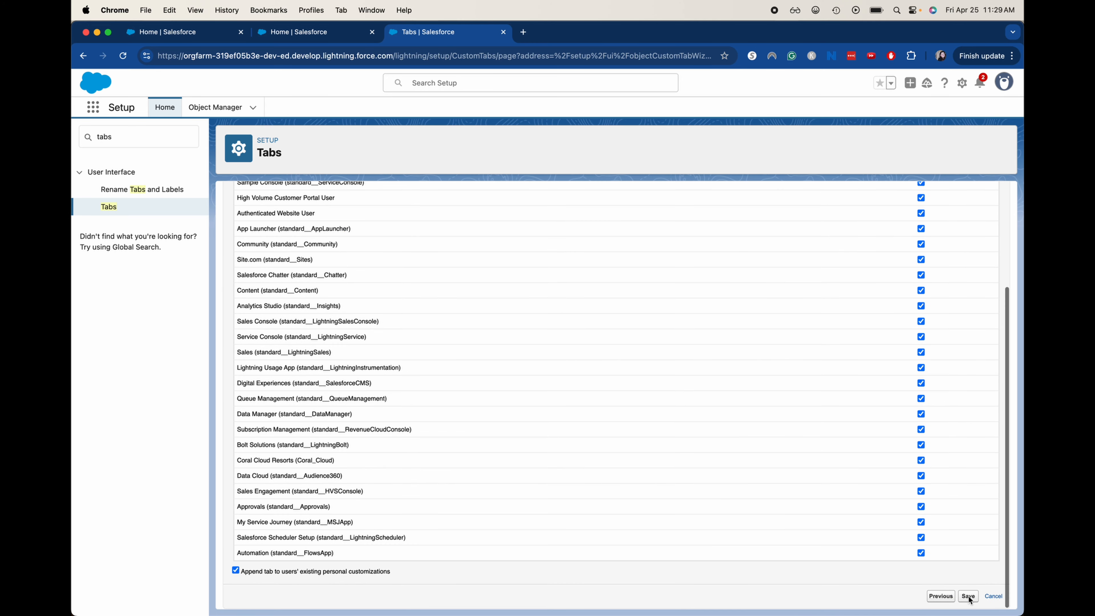
click(969, 597)
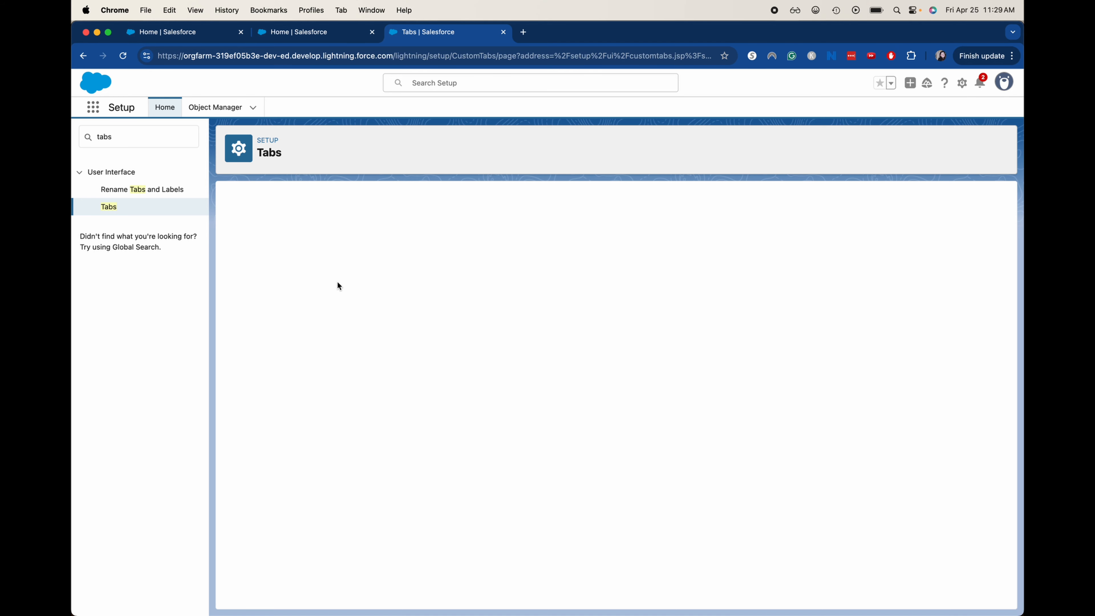
In Object Manager, filter for 'external', open External Partners, and go to its Page Layouts.
click(212, 109)
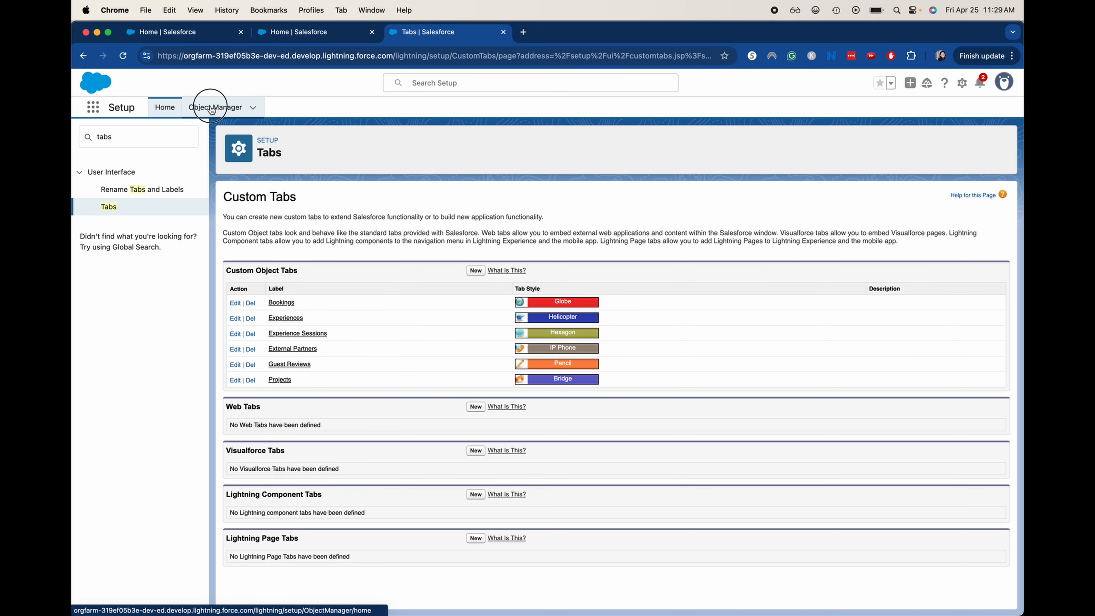
click(850, 149)
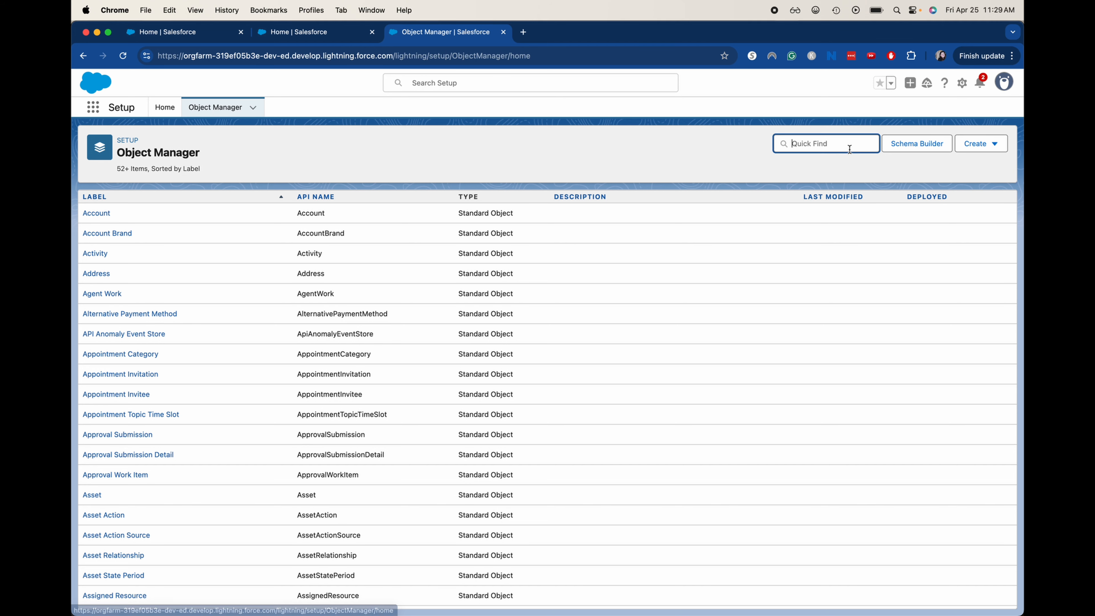
text(external)
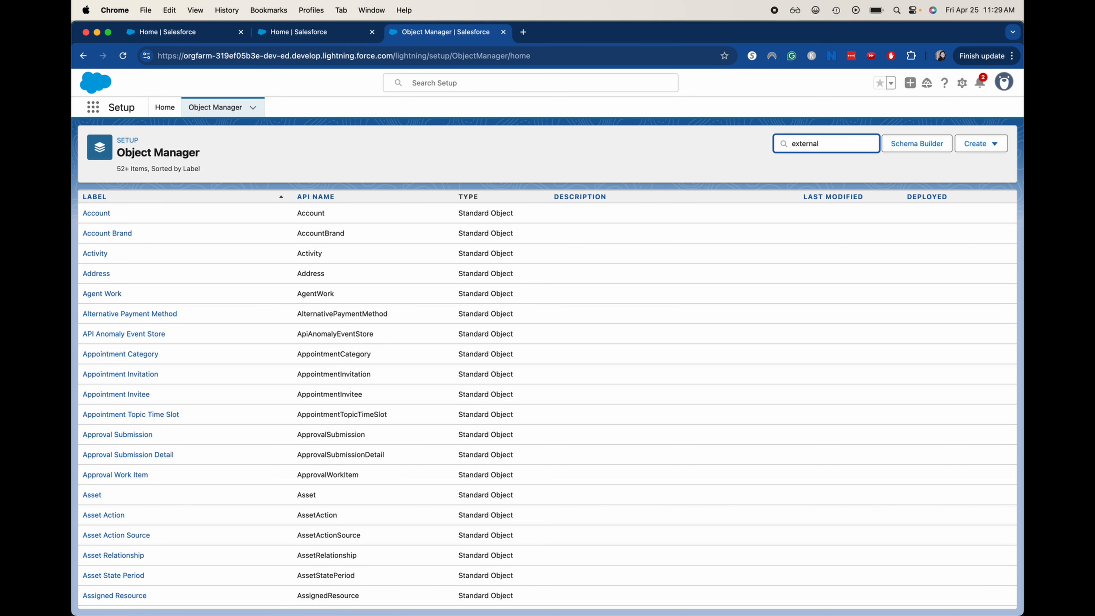
click(113, 237)
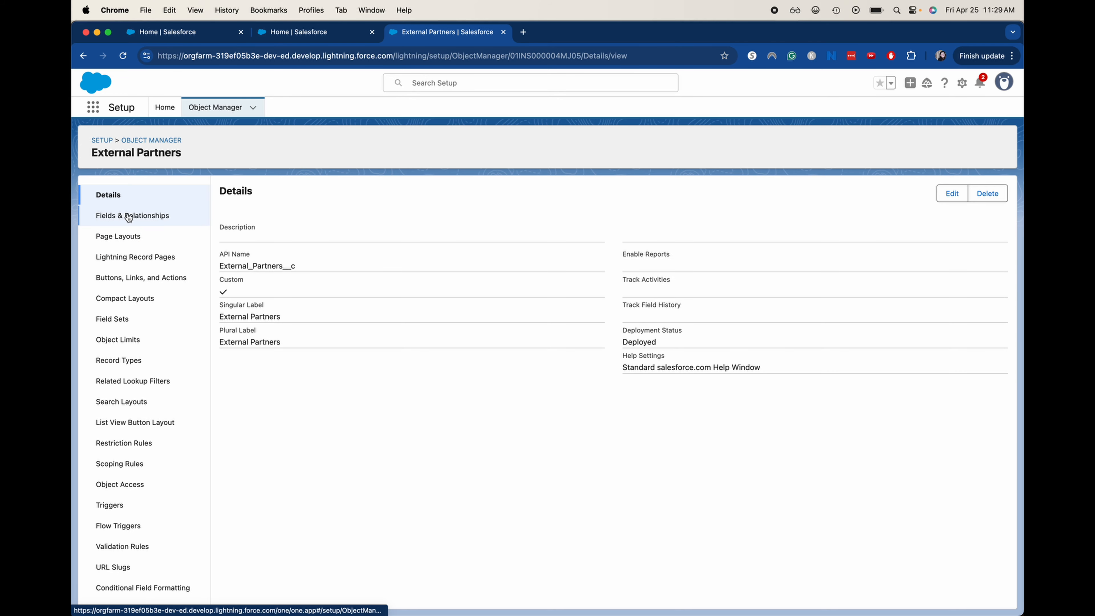
click(128, 217)
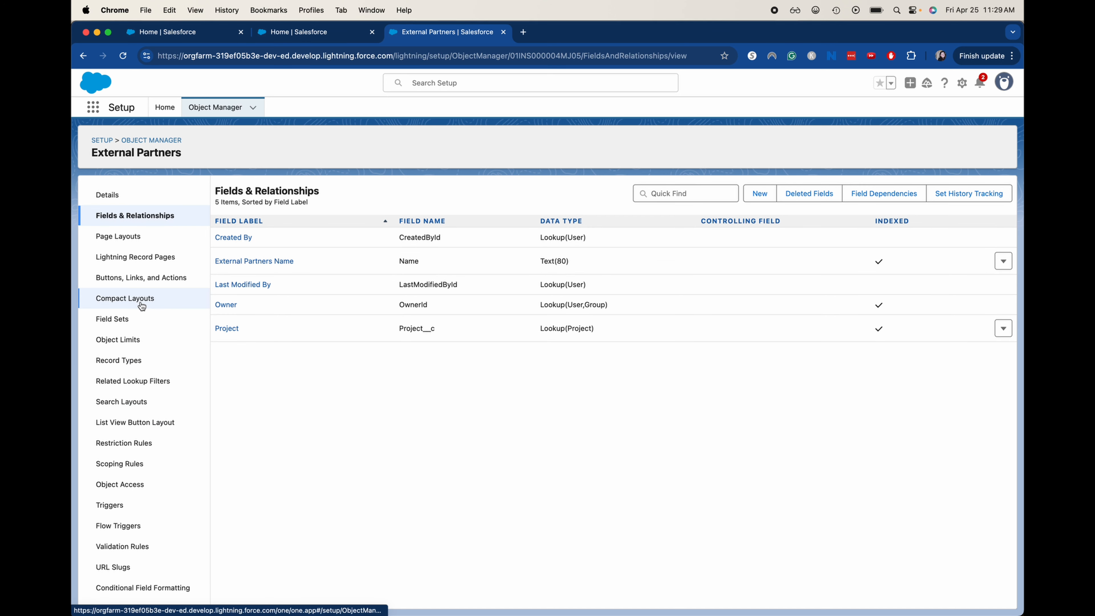
click(137, 245)
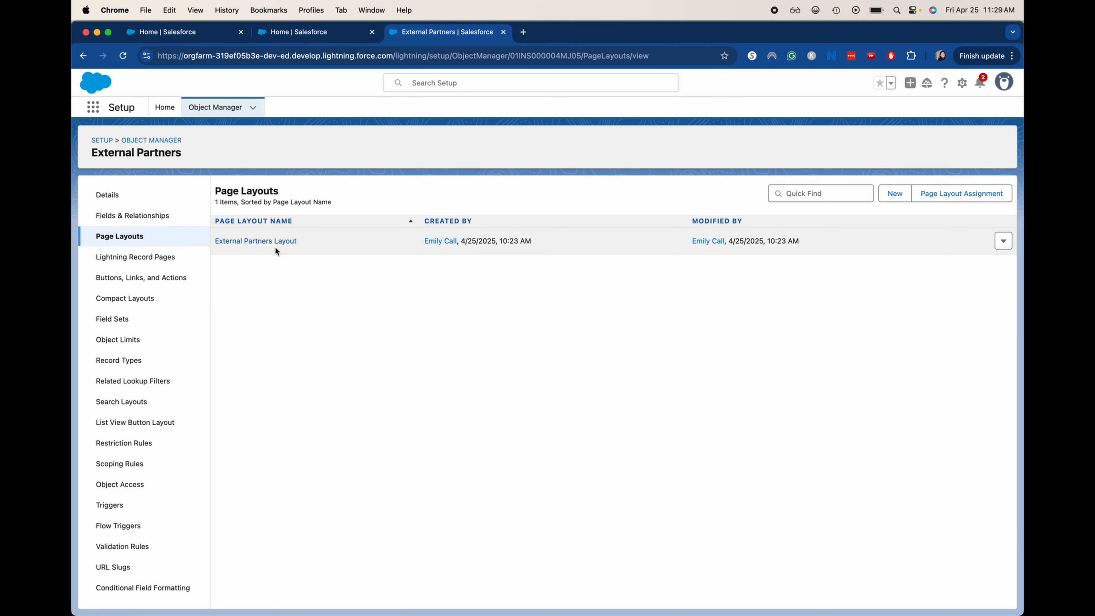
Place the Project field under Owner in the External Partners Layout's Information section and quick-save.
click(275, 238)
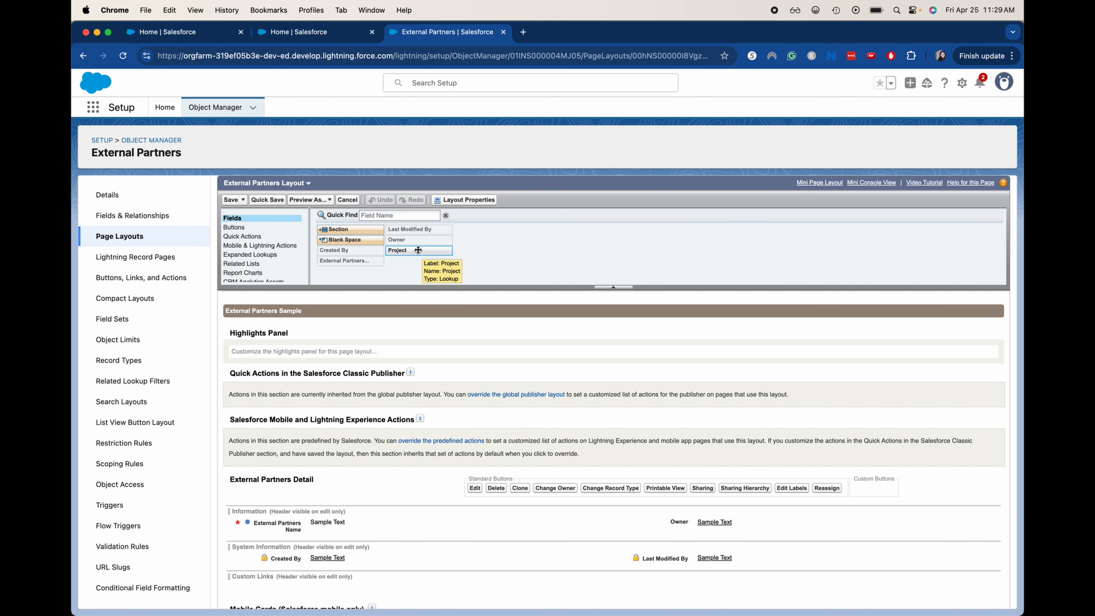
scroll(478, 411, down, 2)
scroll(479, 412, up, 2)
scroll(478, 411, down, 2)
scroll(479, 411, up, 2)
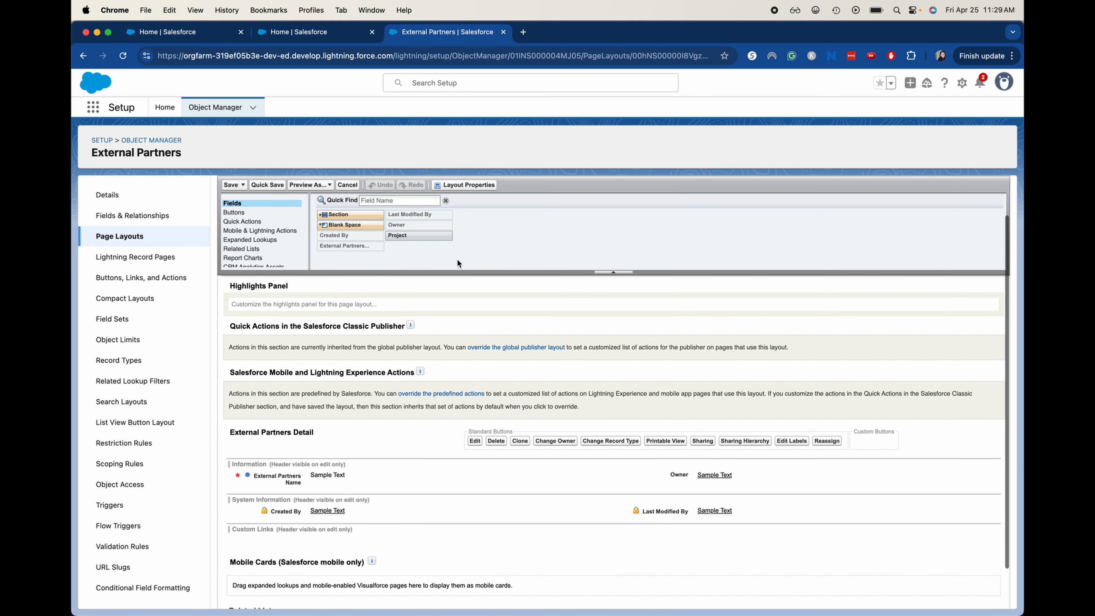
drag(430, 237, 679, 491)
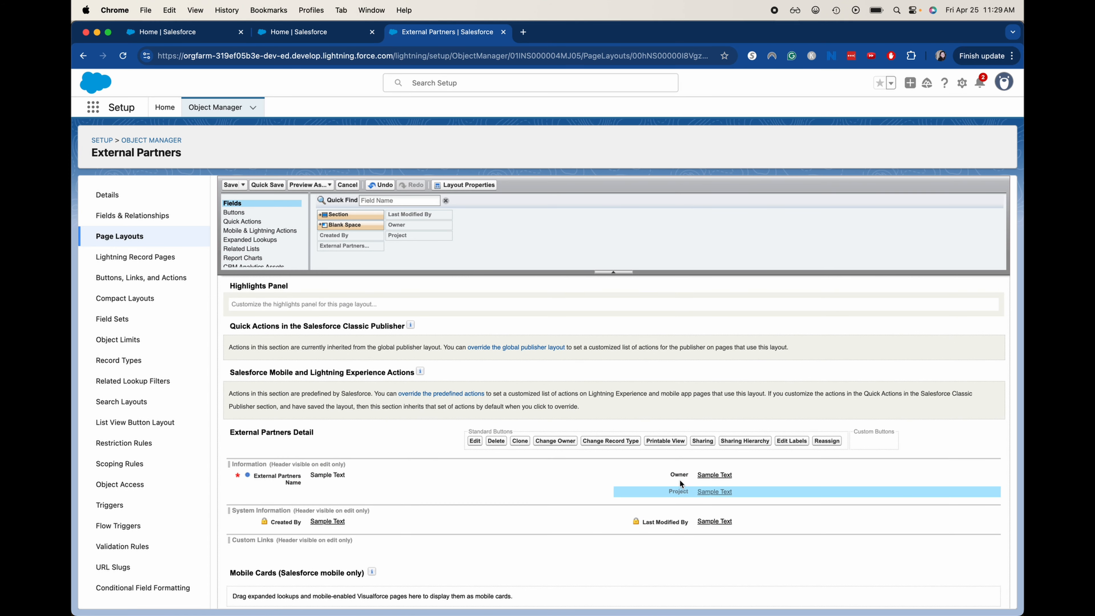
click(253, 188)
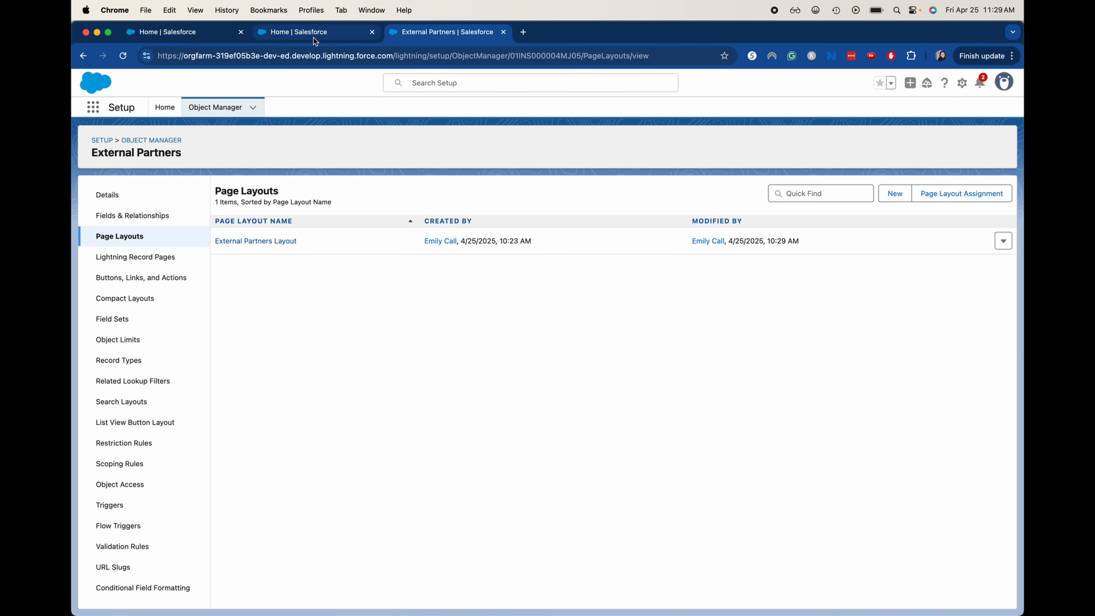
From the Coral Cloud Resorts home page, find External Partners via App Launcher search 'exte' and start a new record.
click(316, 38)
click(185, 32)
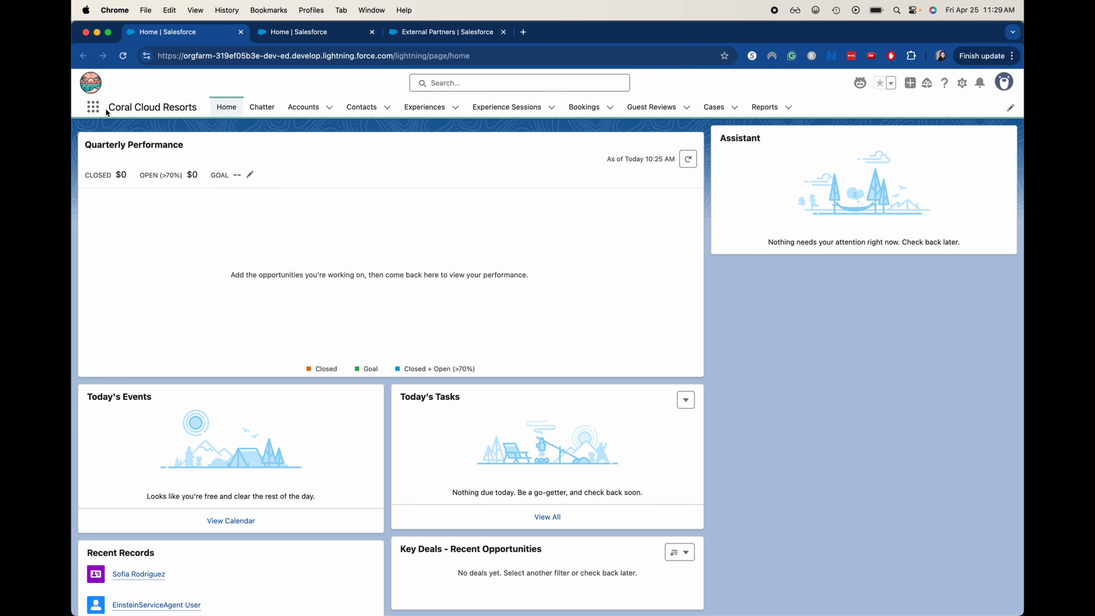
click(89, 107)
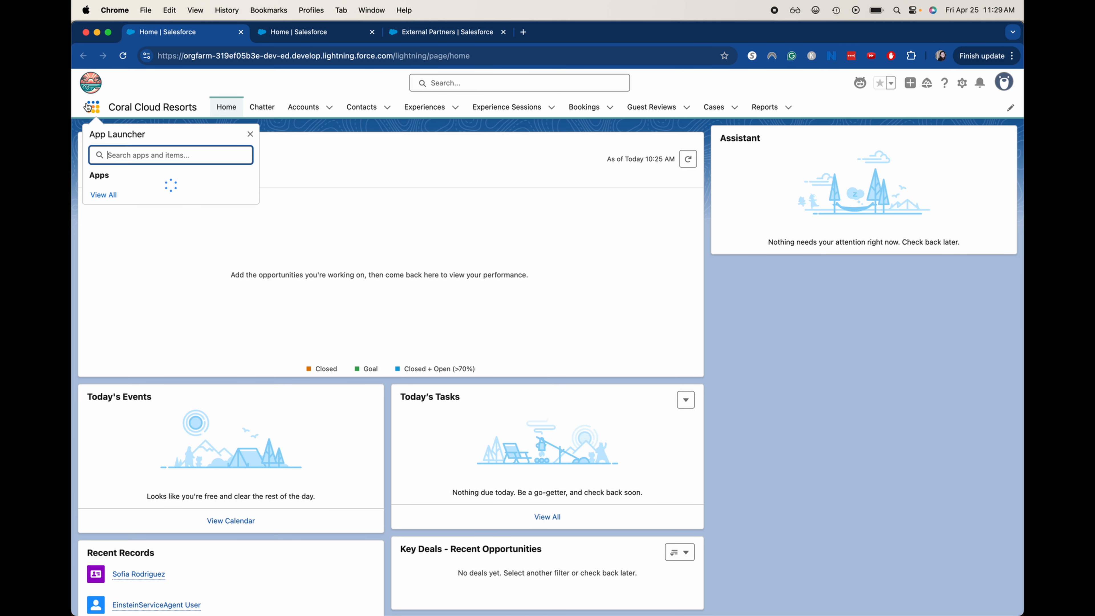
text(exte)
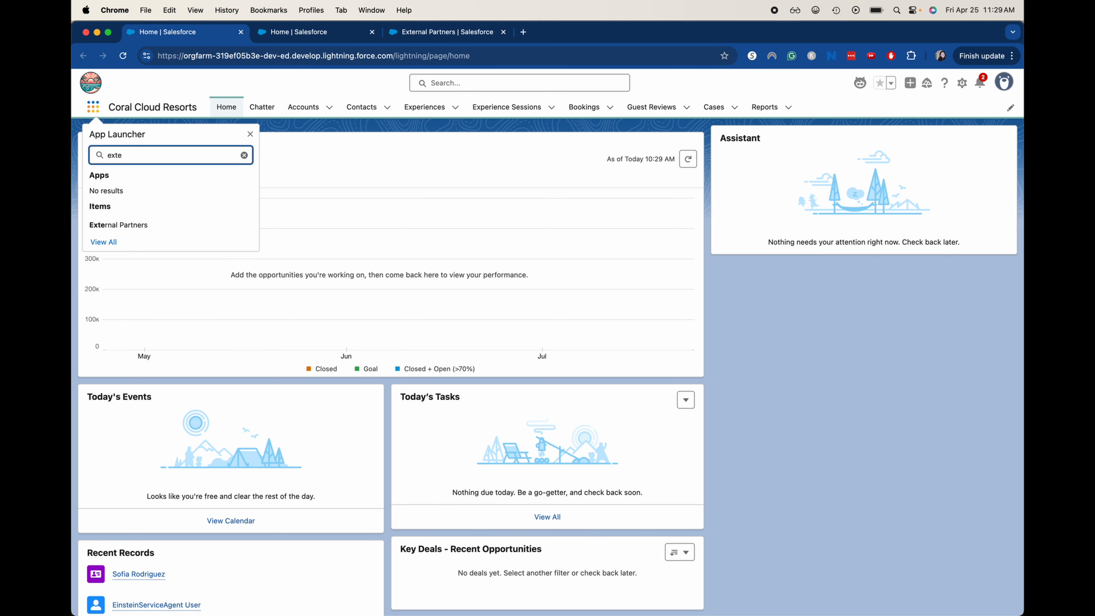
click(128, 229)
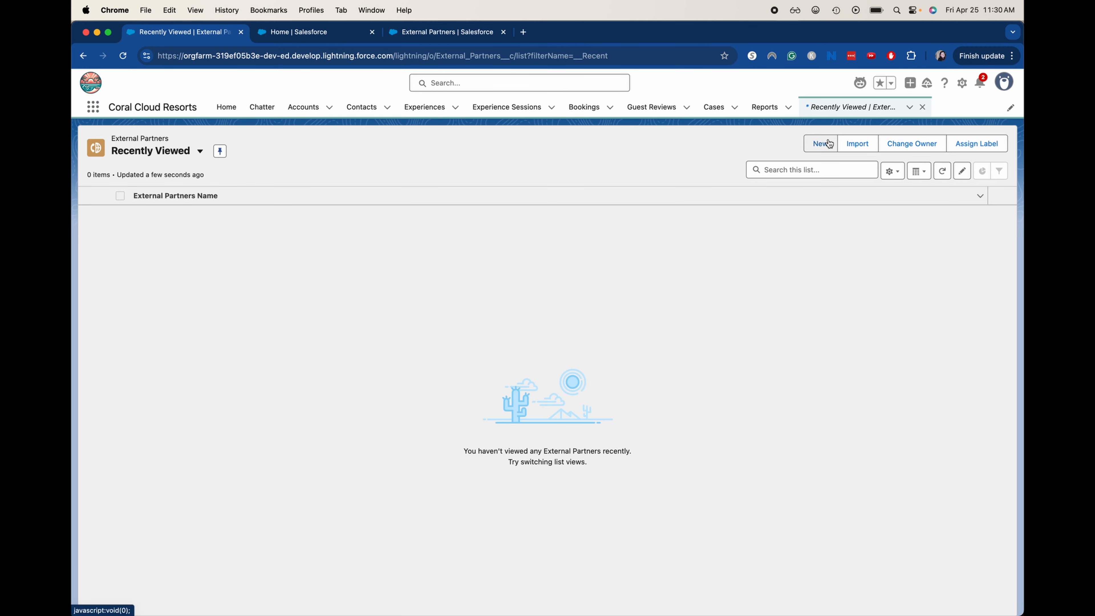
click(820, 144)
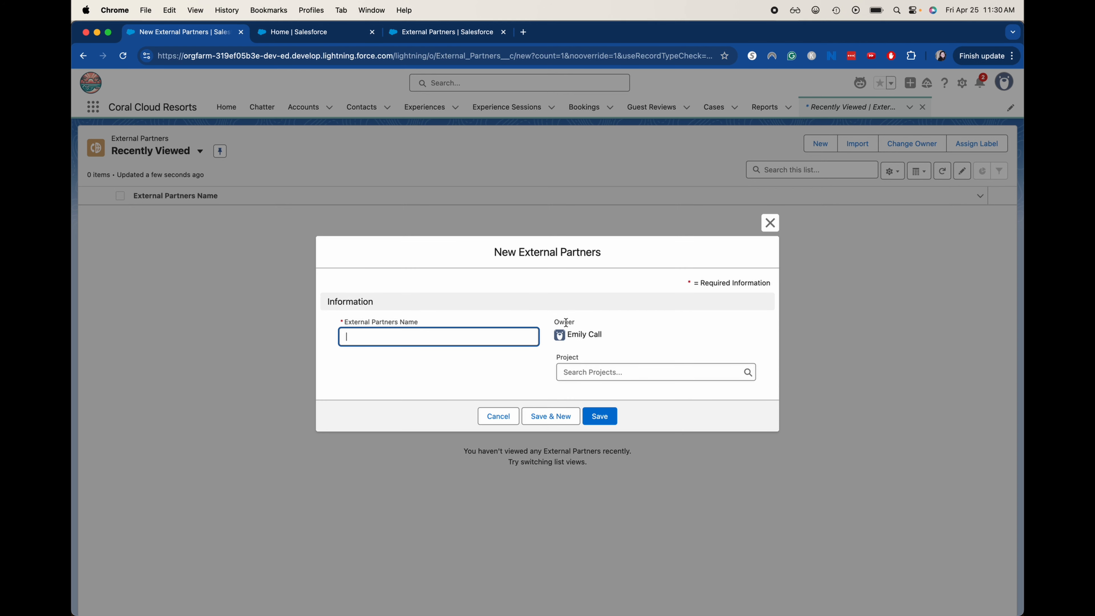
click(604, 375)
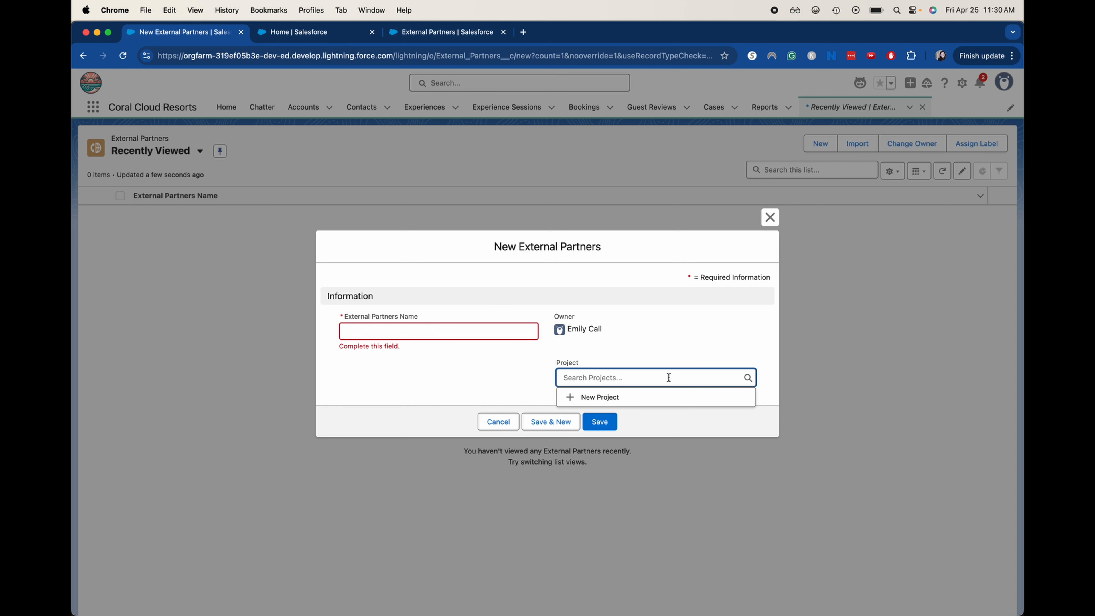
click(648, 348)
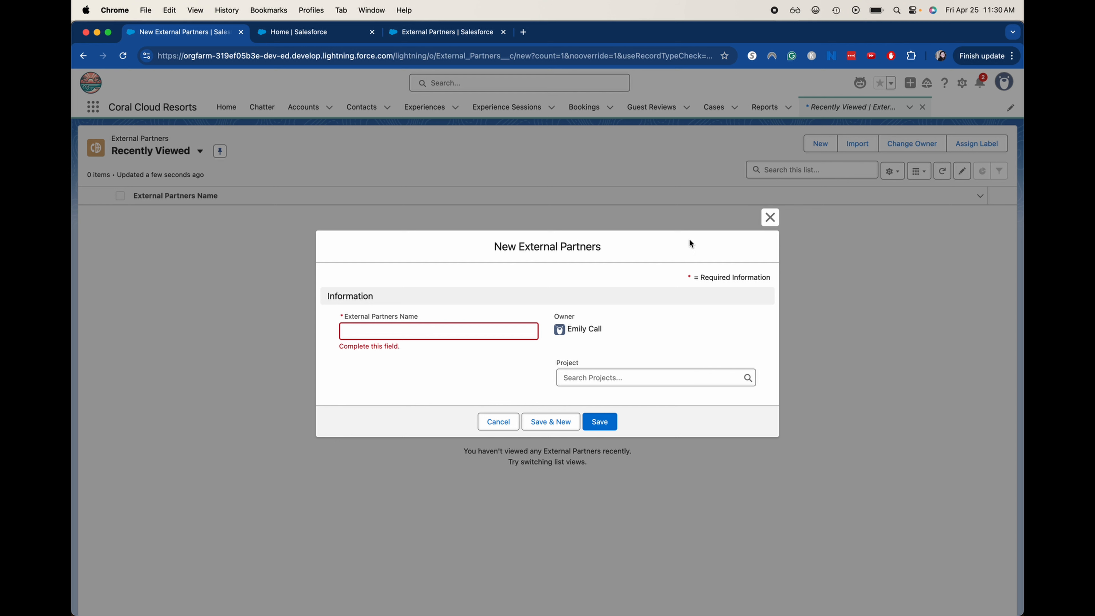